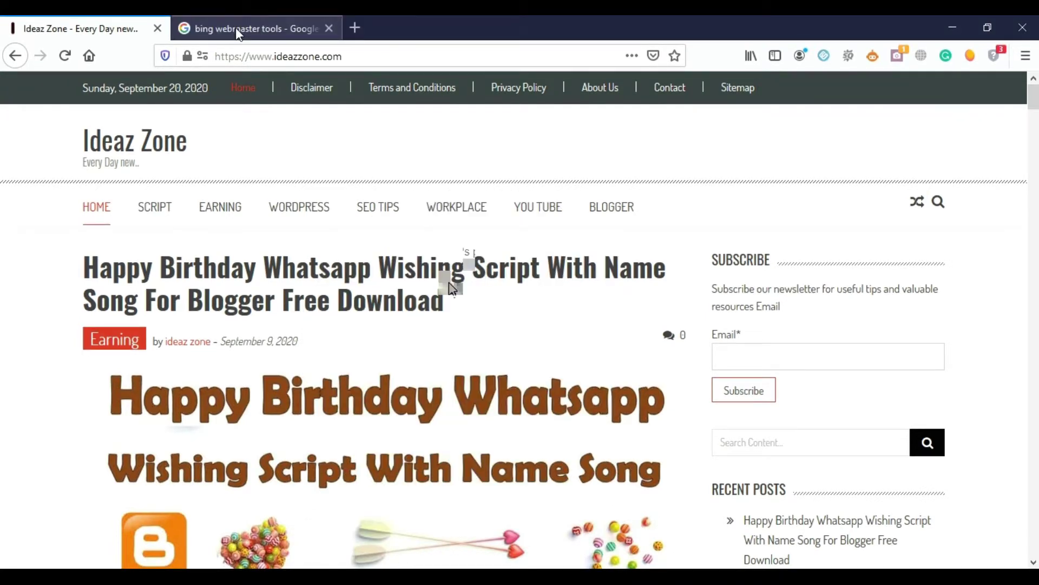
Open Bing Webmaster Tools from the Google search results and sign in with an existing account
left_click(238, 35)
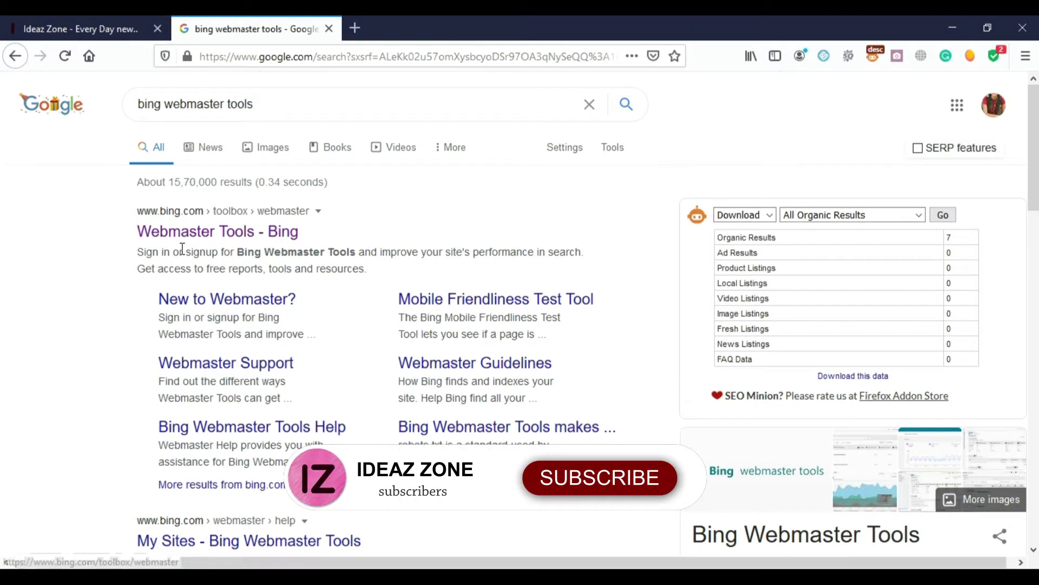
left_click(217, 234)
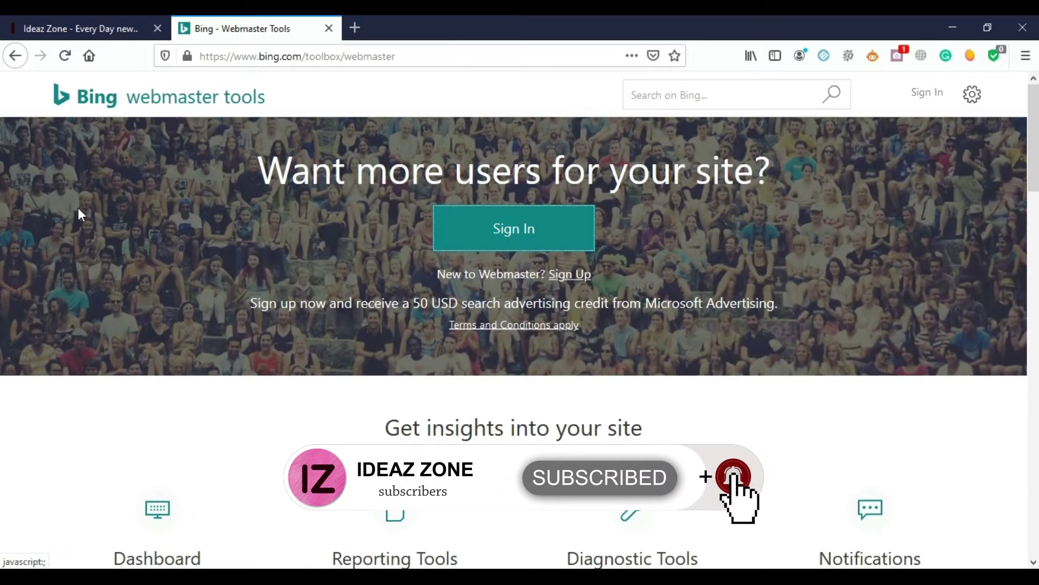
left_click(512, 238)
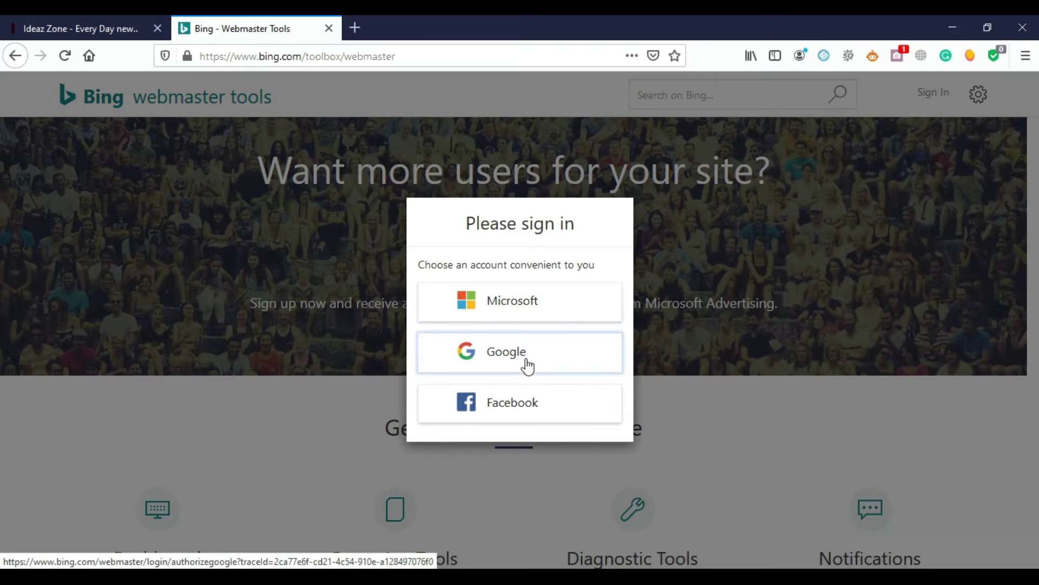
left_click(505, 413)
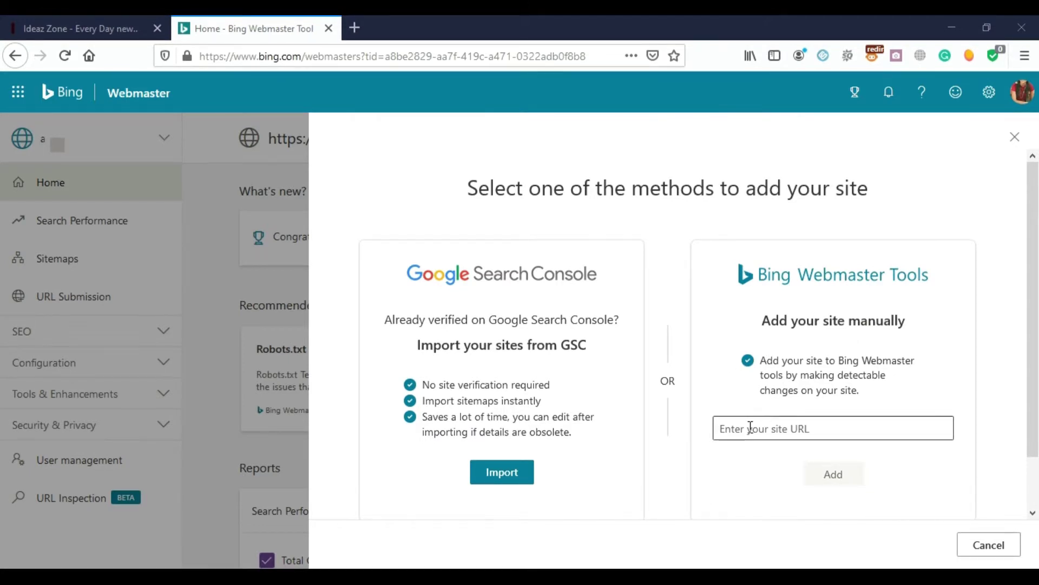
left_click(780, 432)
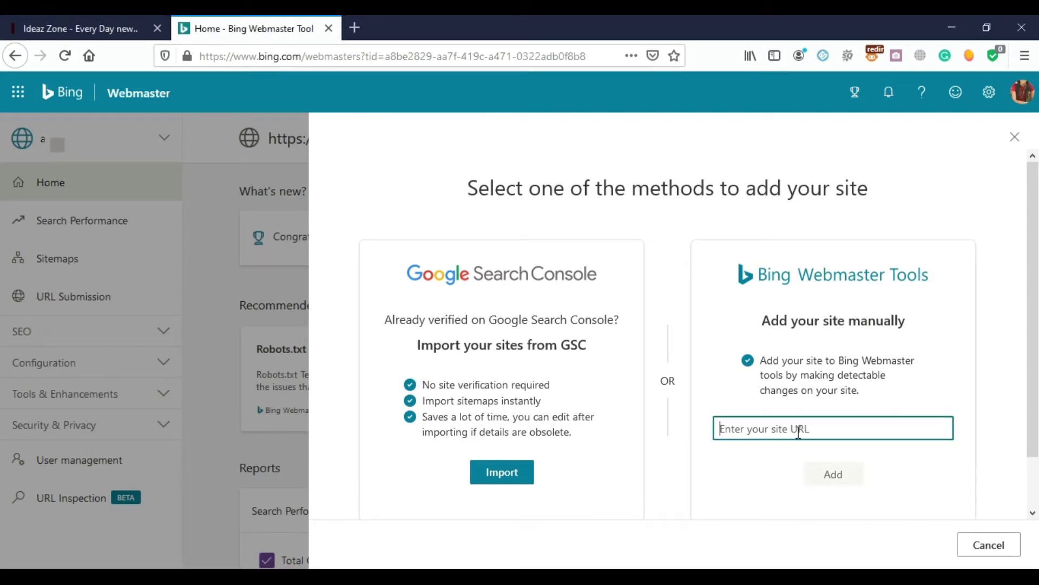
type("http://yourdomainname.com")
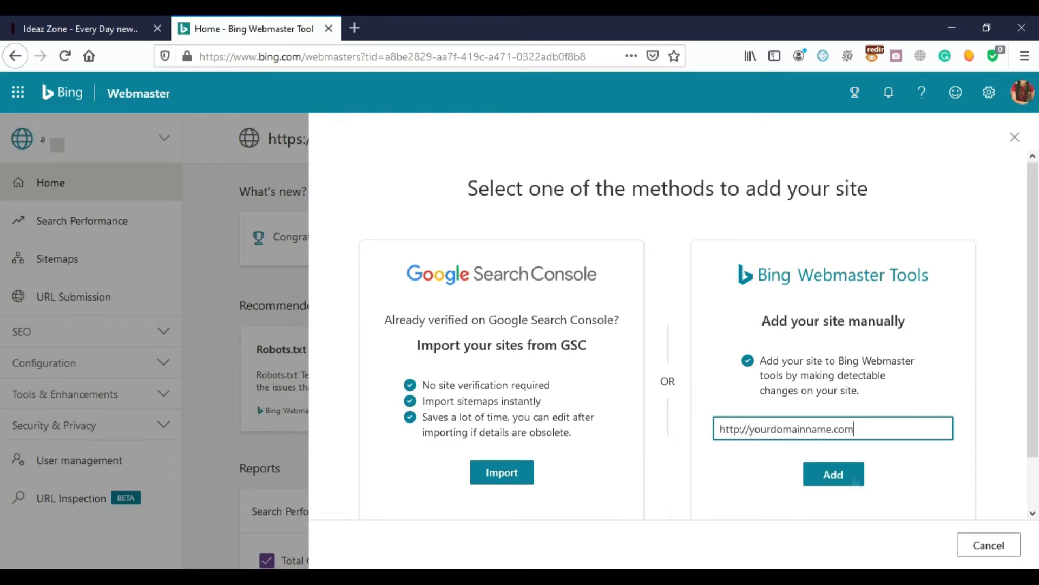
left_click(843, 479)
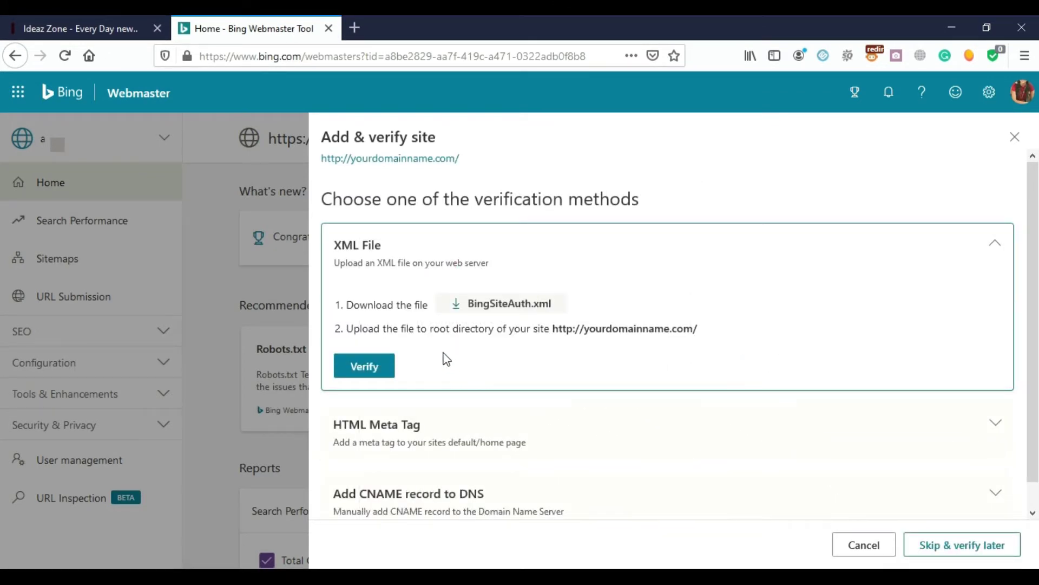
left_click(485, 312)
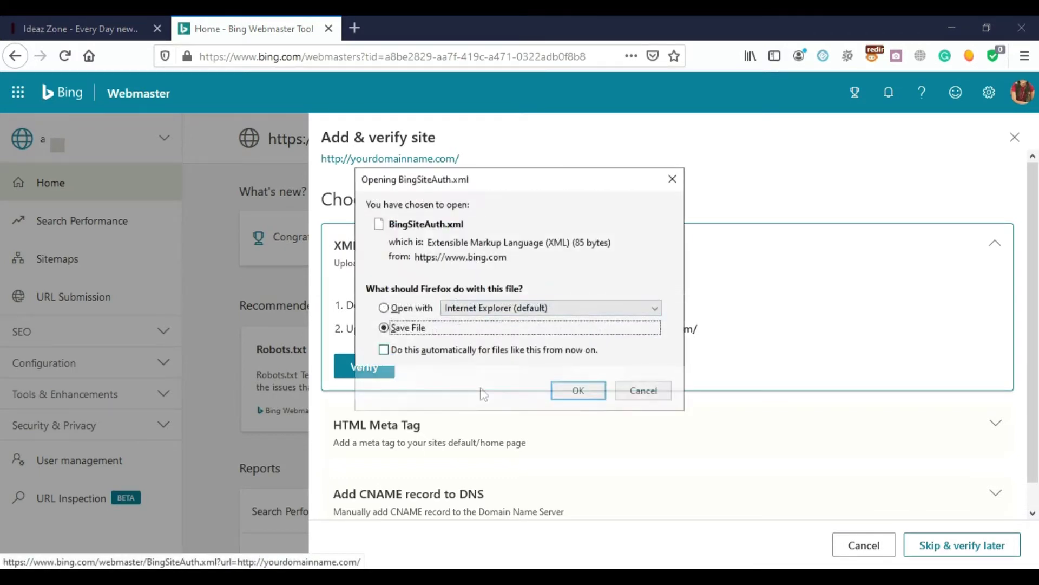
left_click(579, 391)
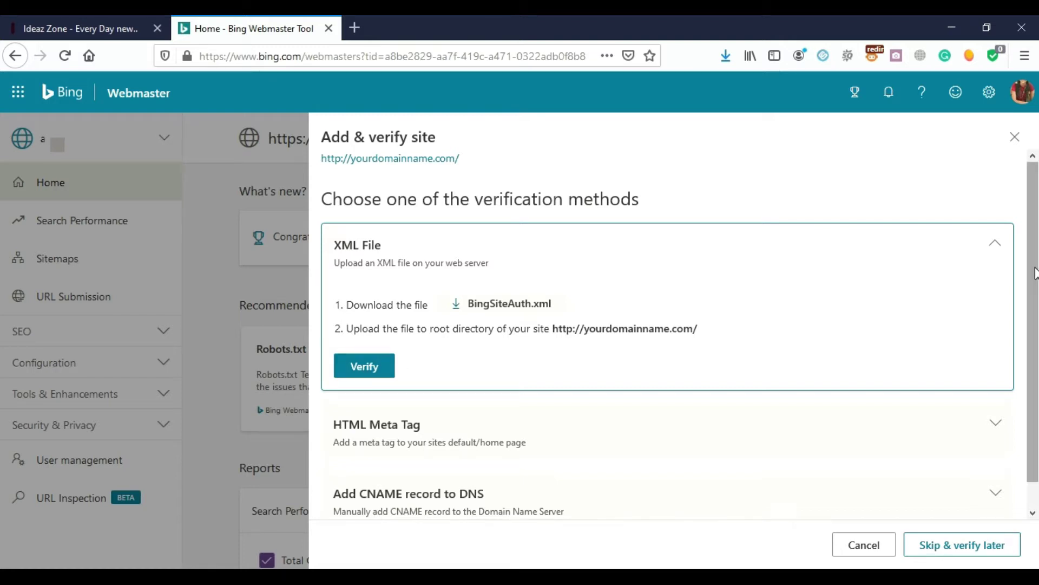
Examine the HTML Meta Tag and CNAME record verification methods, including the CNAME name and host, and leave the site verification
scroll(1021, 379, "down", 1)
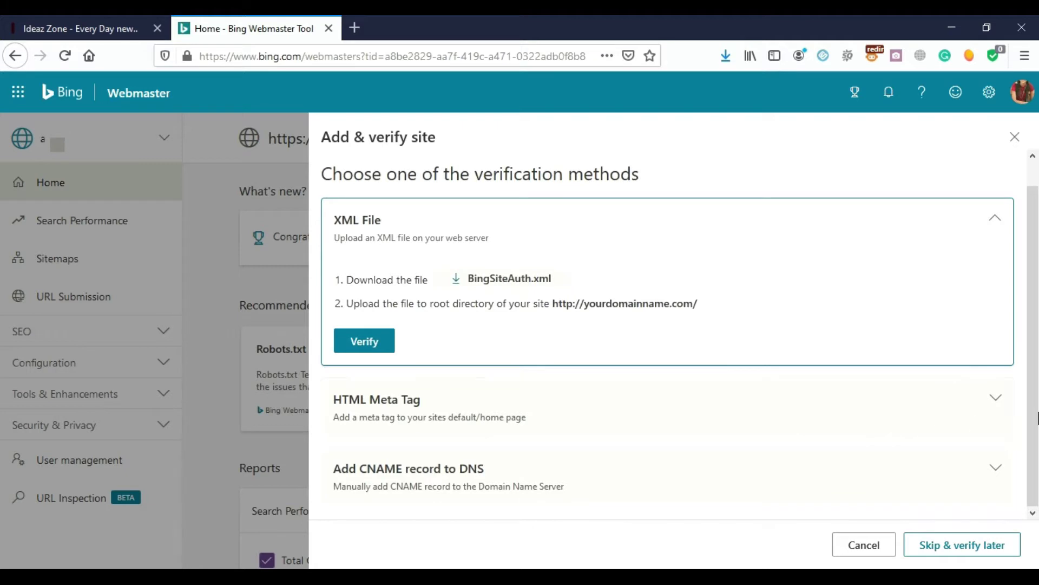
left_click(1002, 407)
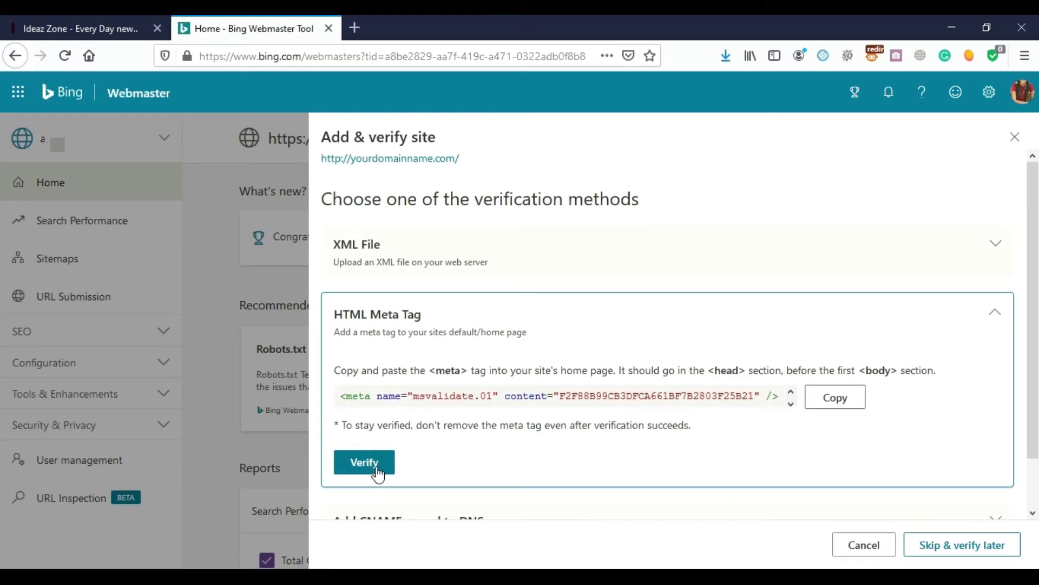
left_click(1001, 320)
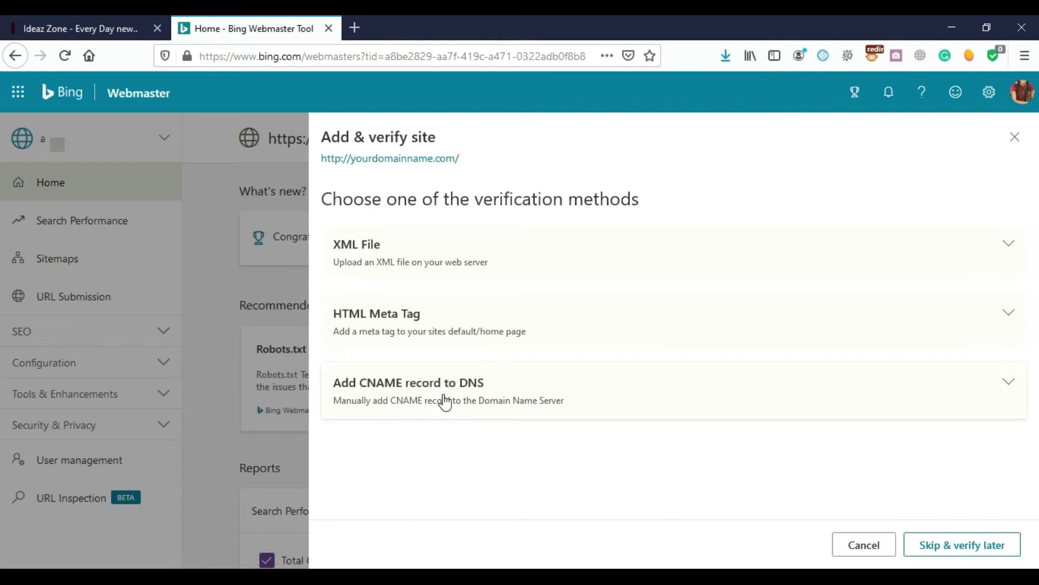
left_click(1009, 385)
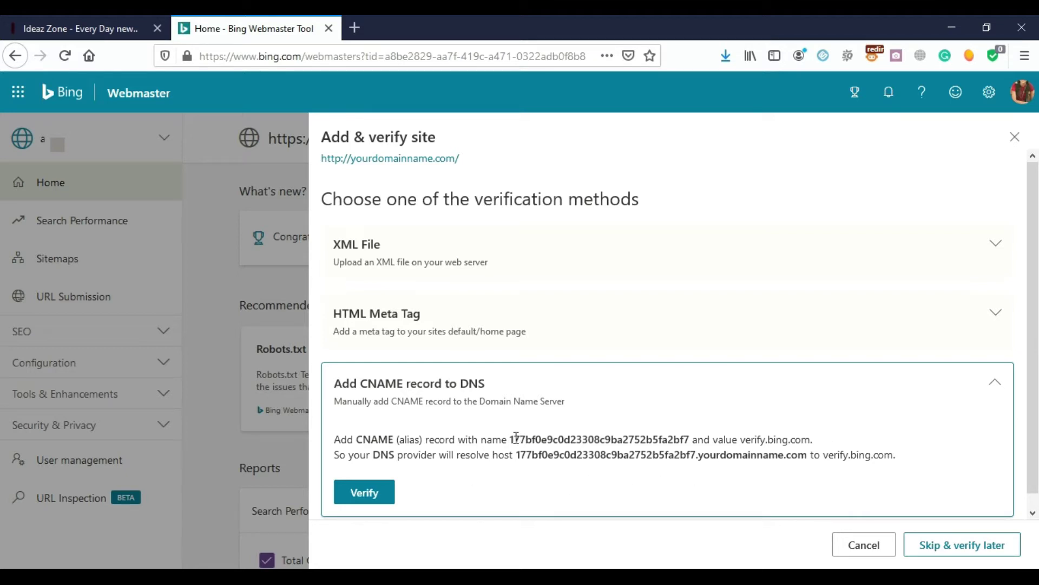
left_click_drag(514, 440, 707, 438)
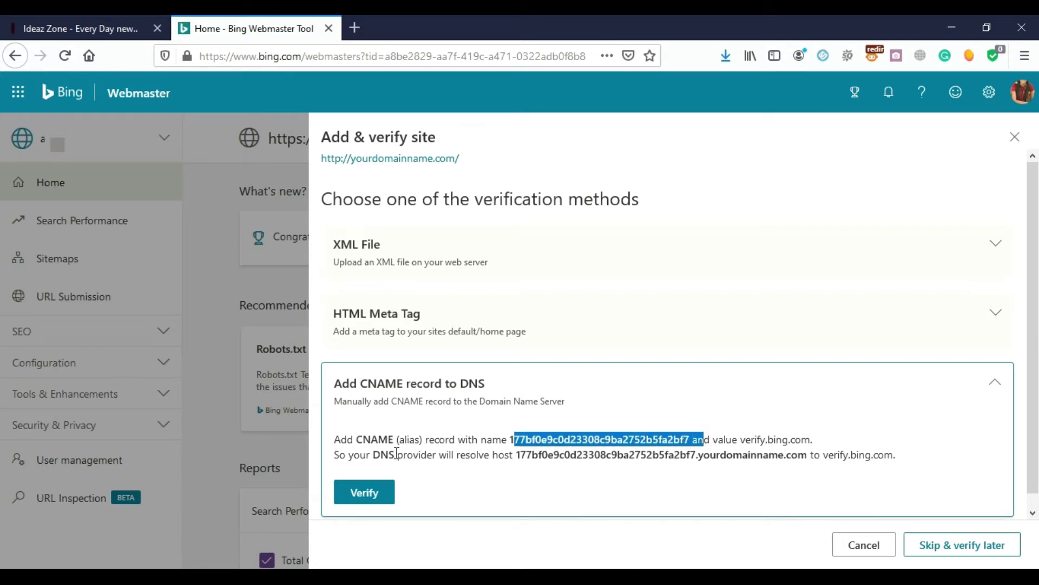
left_click_drag(520, 455, 815, 455)
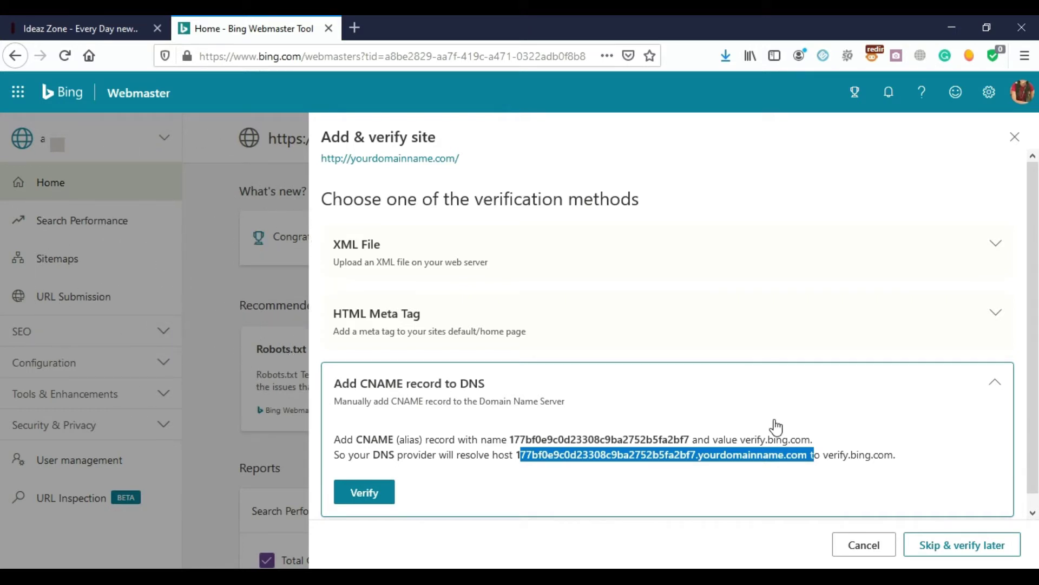
key("Escape")
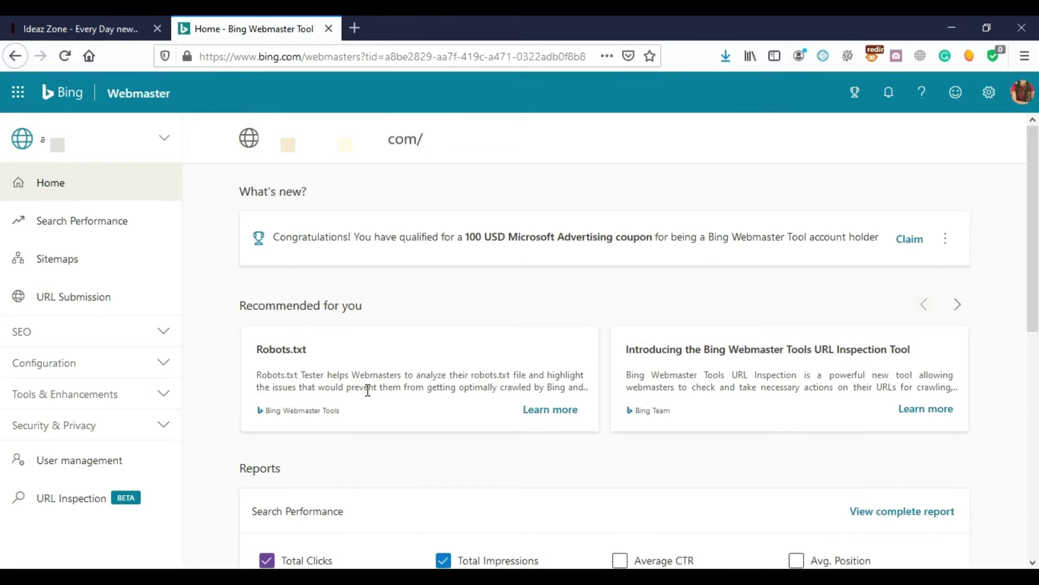
Show Search Performance for the 7 days range and review the figures listed by keywords and by pages
left_click(75, 220)
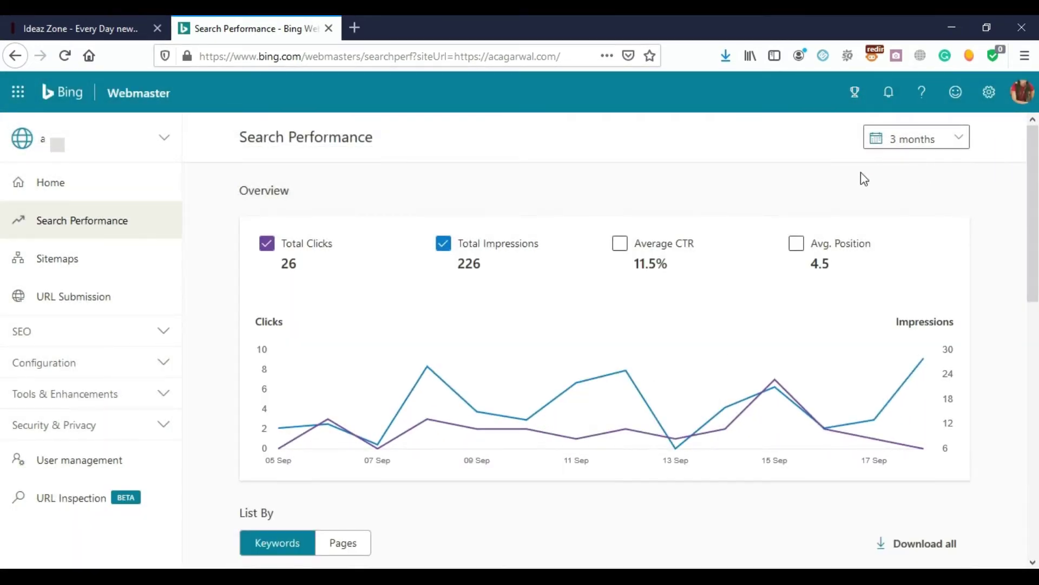
left_click(965, 144)
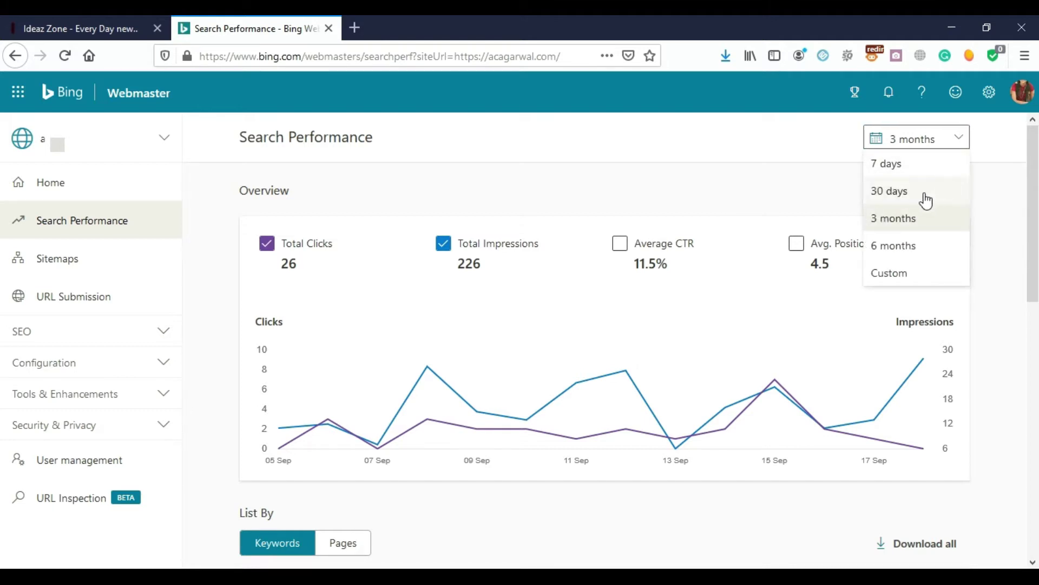
left_click(920, 172)
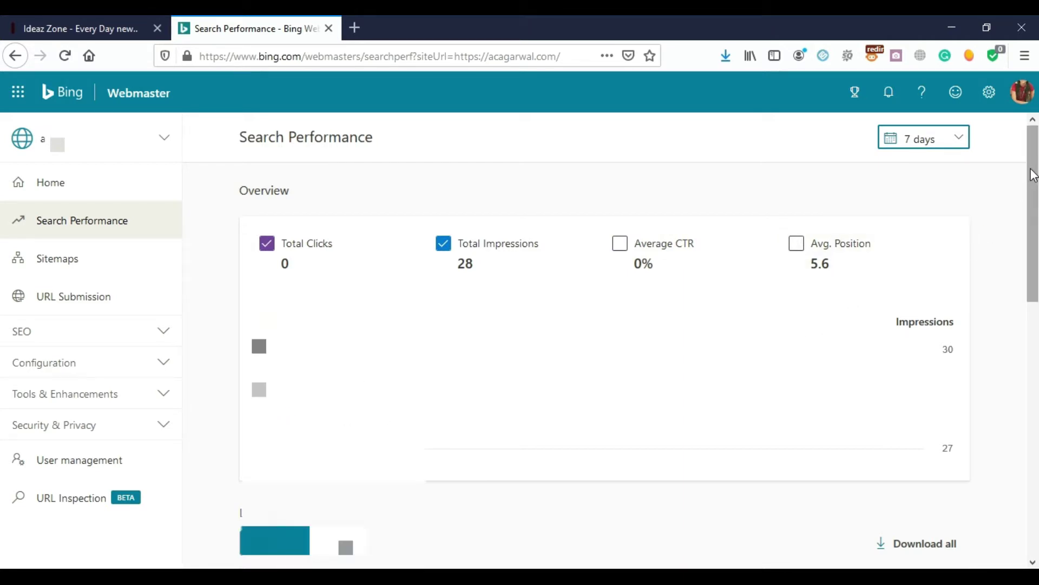
left_click_drag(1033, 176, 1034, 318)
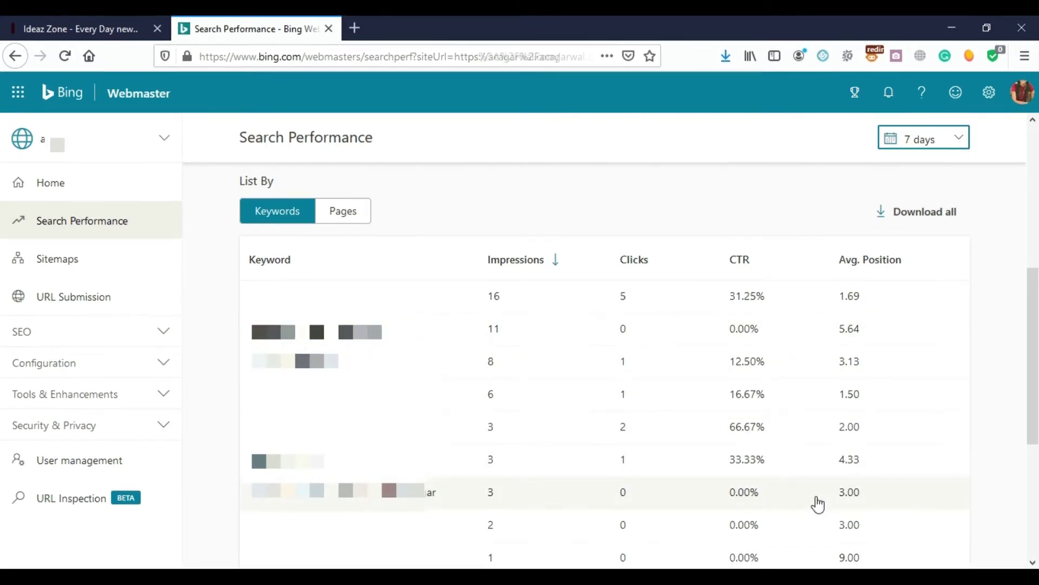
left_click(357, 211)
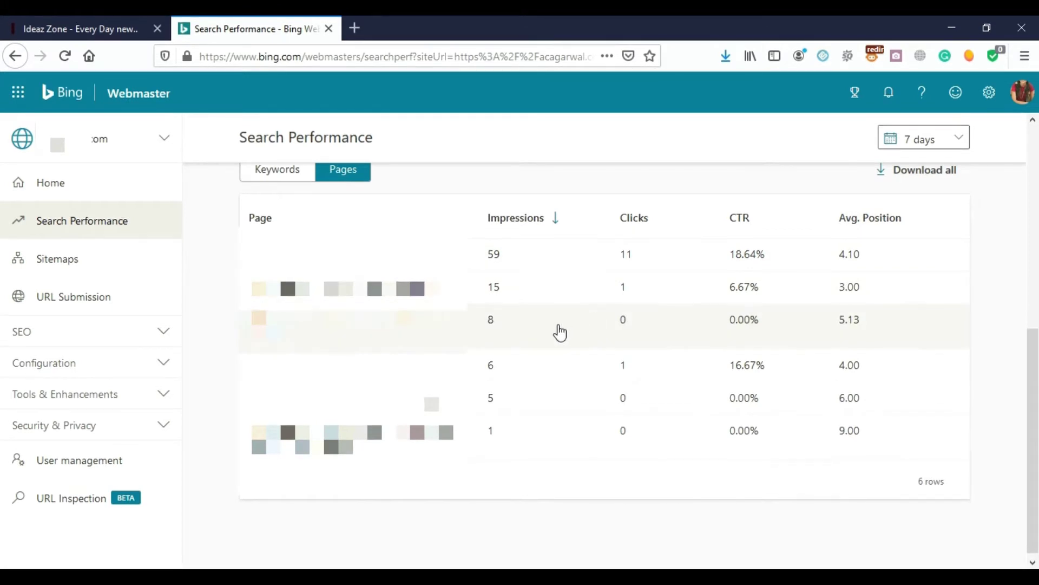
View the Sitemaps report and the form for submitting a sitemap, and cancel the form without entering a sitemap
left_click(82, 264)
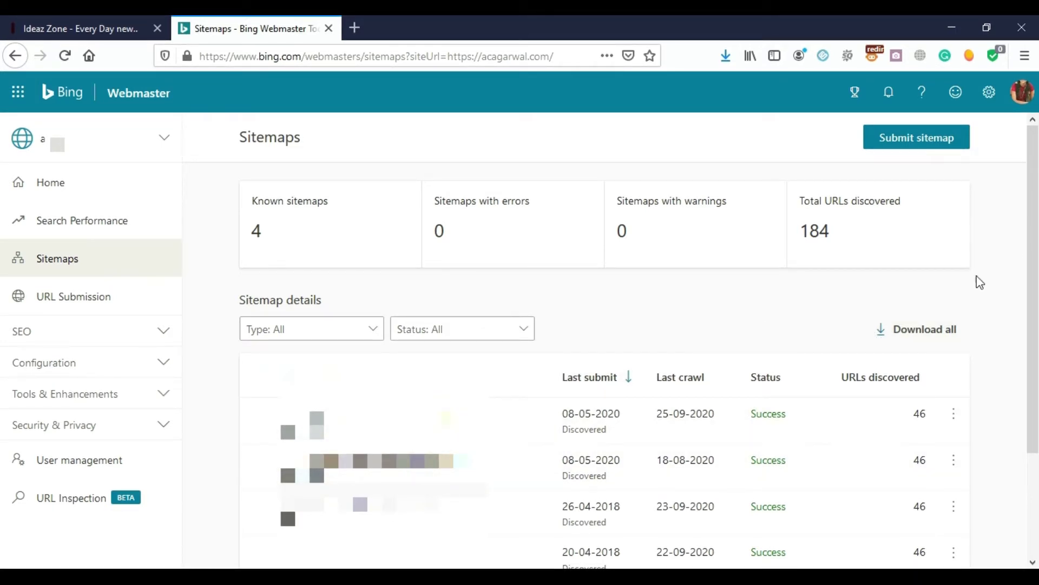
left_click(924, 142)
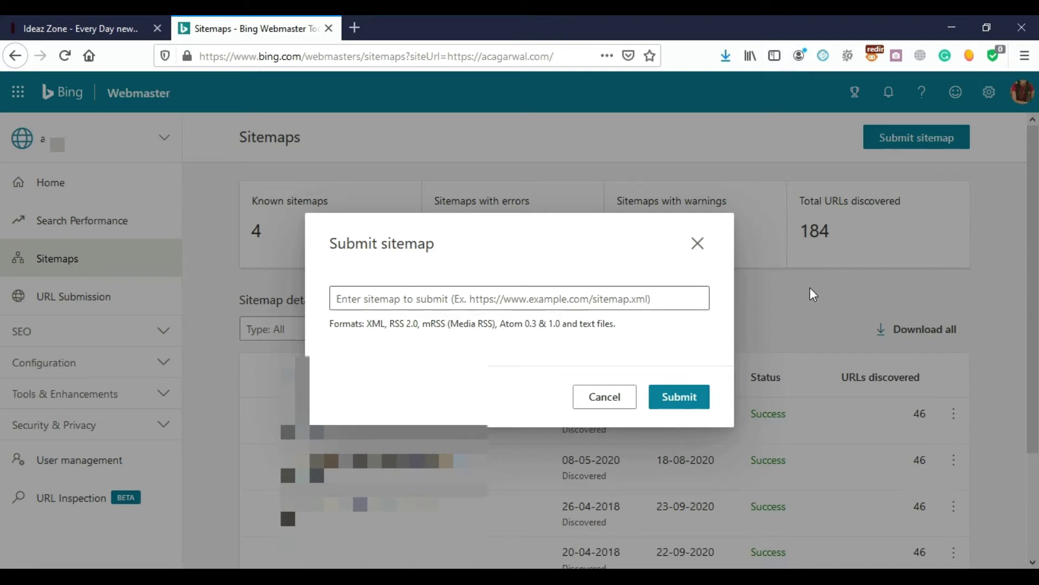
left_click(605, 398)
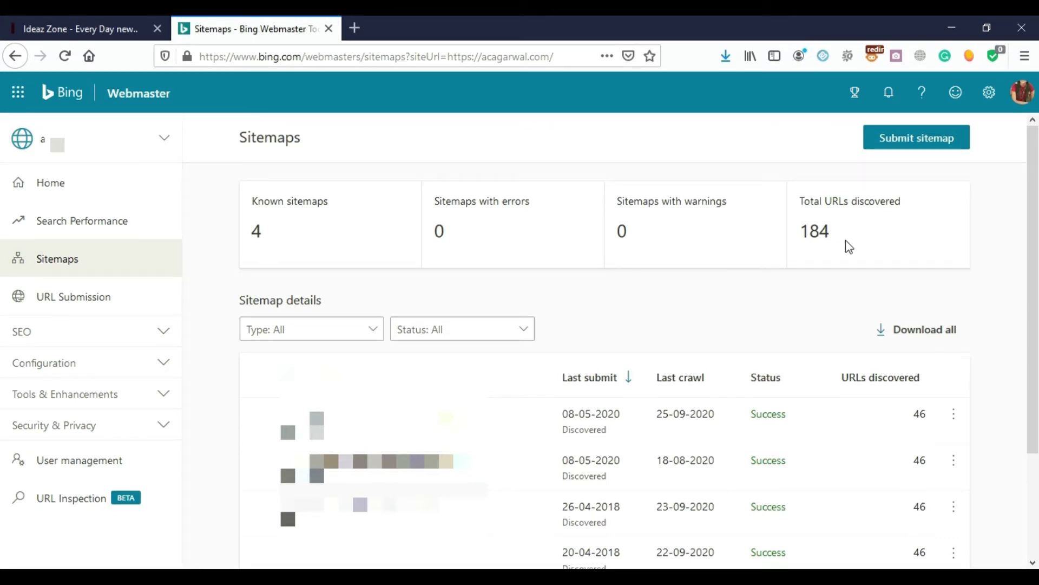
View the URL Submission page and its Submit URLs form, and close the form with no URLs entered
left_click(97, 306)
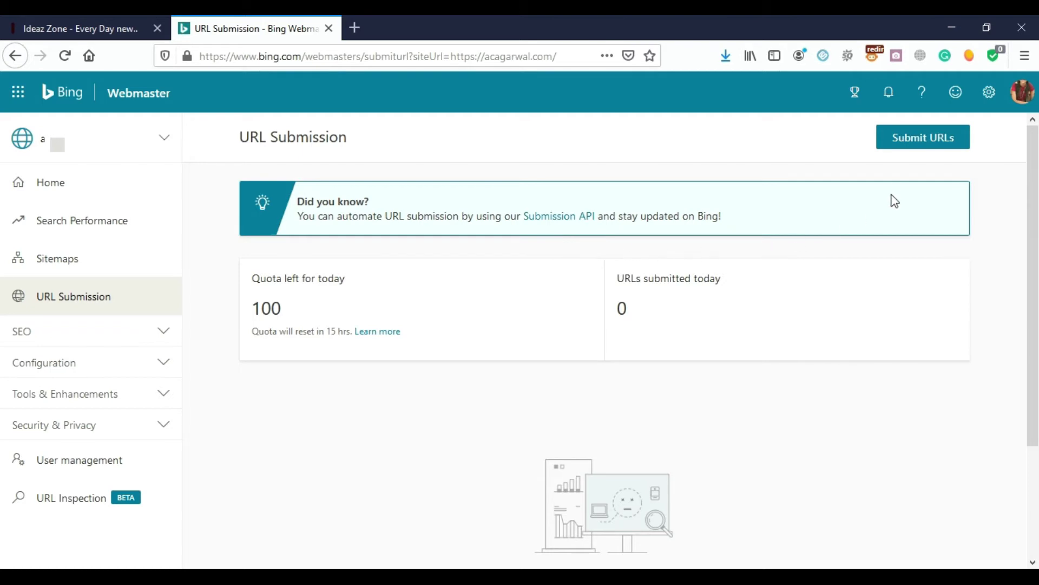
left_click(921, 148)
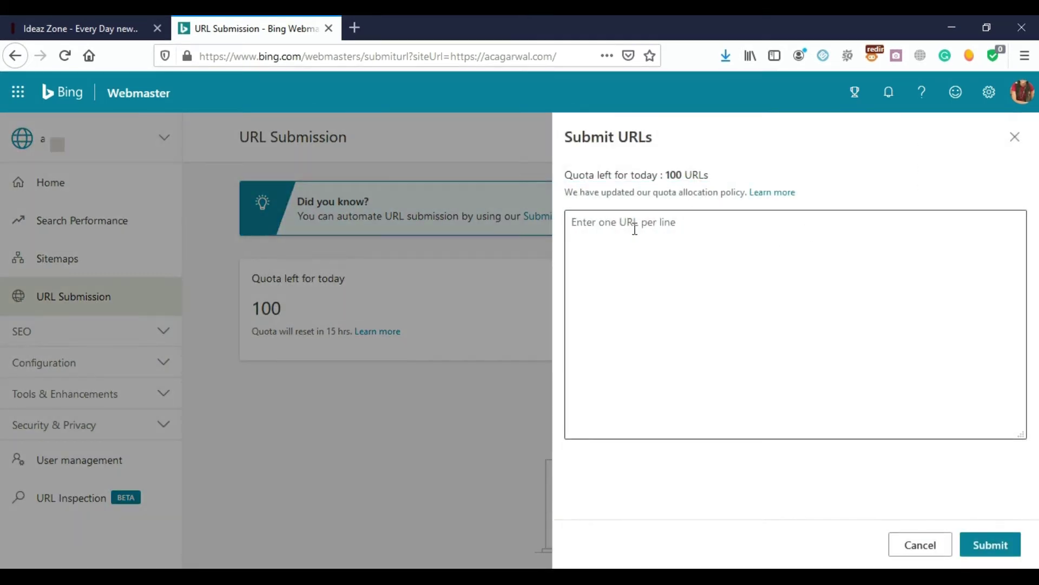
left_click(639, 246)
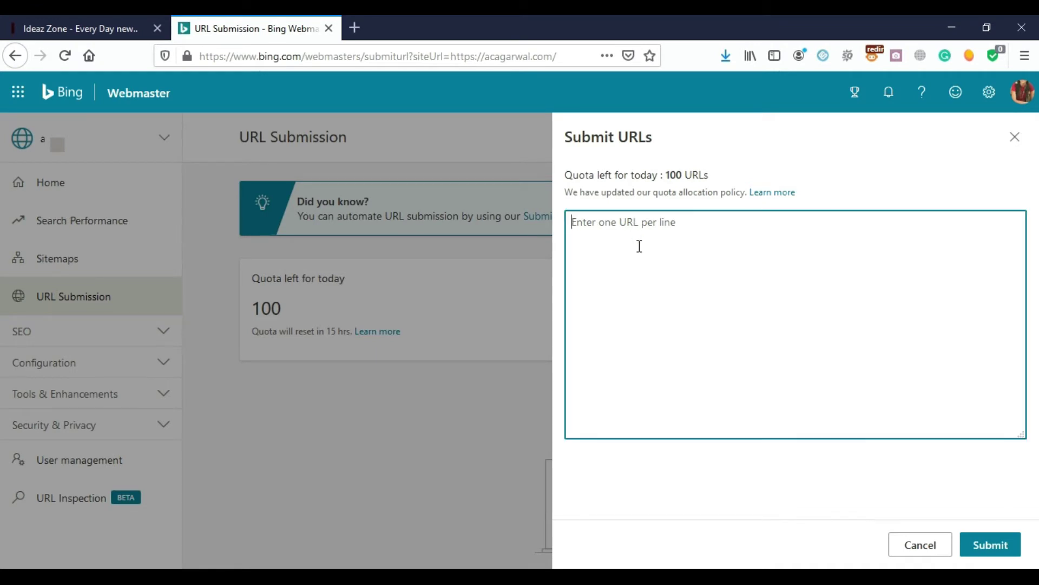
left_click(986, 542)
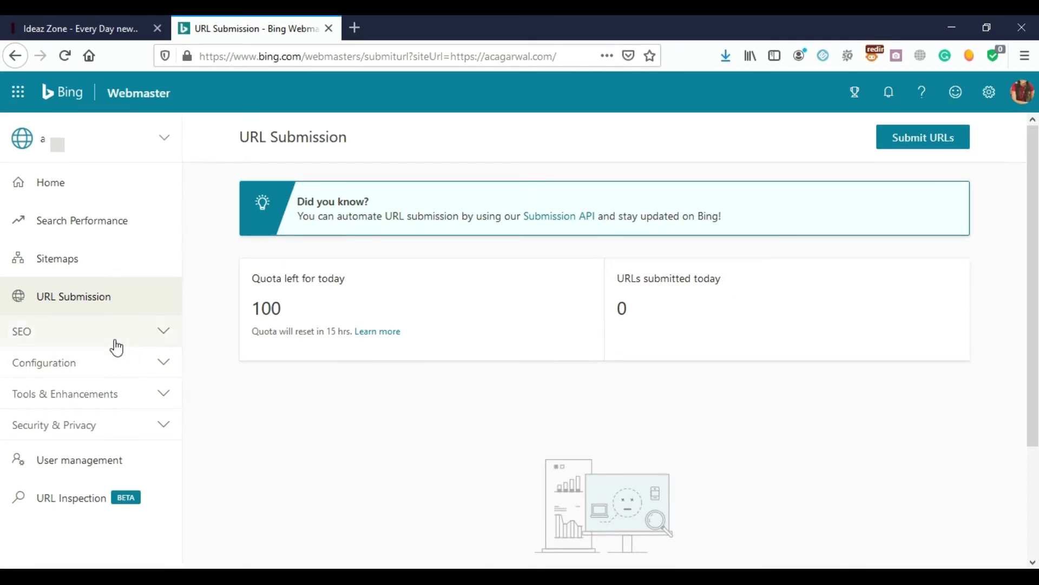
Open the Backlinks report in the SEO section and look through the referring domains
left_click(158, 333)
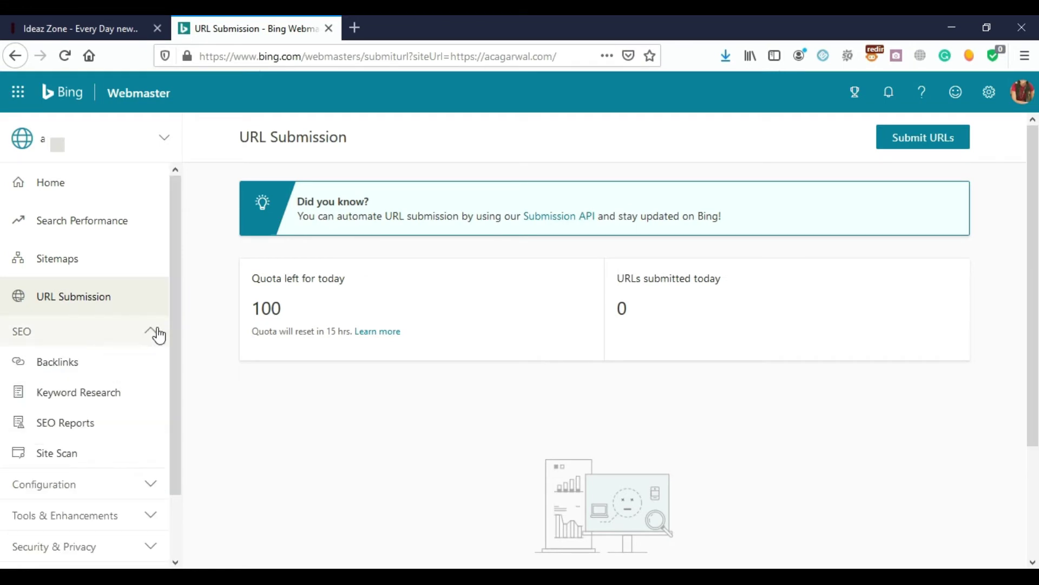
left_click(101, 377)
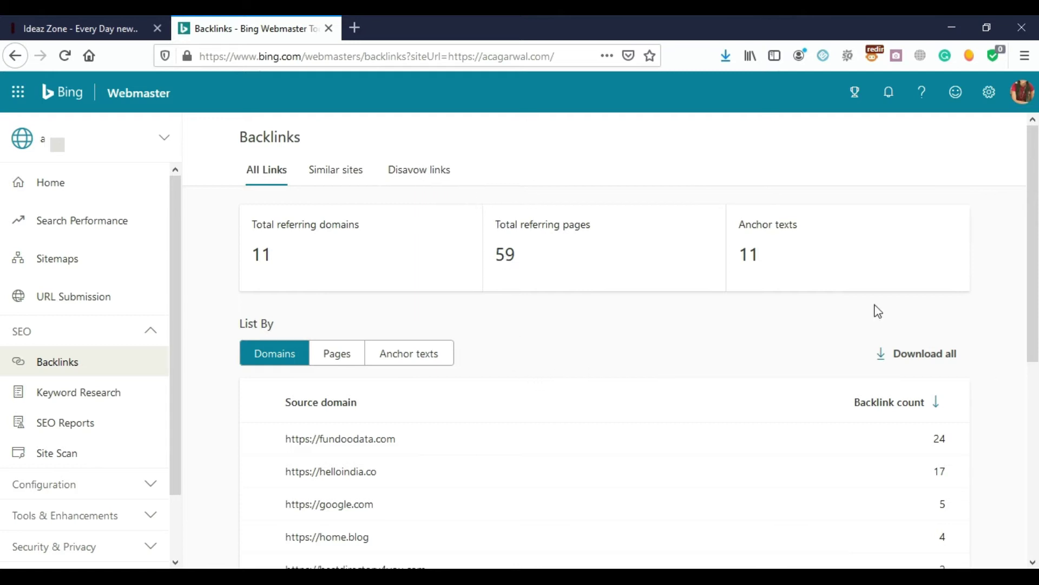
scroll(1032, 238, "down", 3)
scroll(1032, 238, "up", 3)
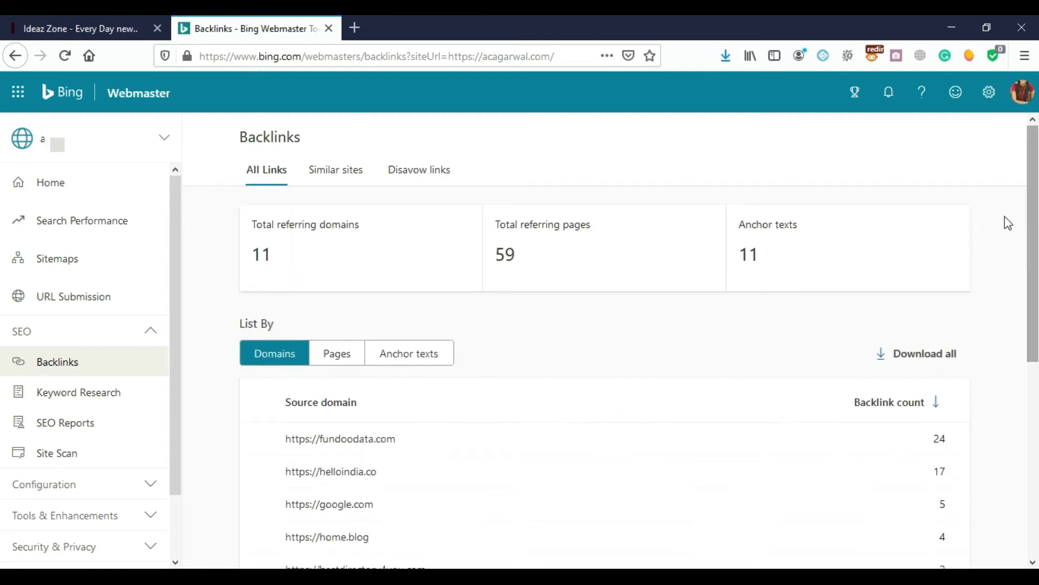
Open the Keyword Research tool, enter the keyword "seo" and restrict the country to India
left_click(86, 406)
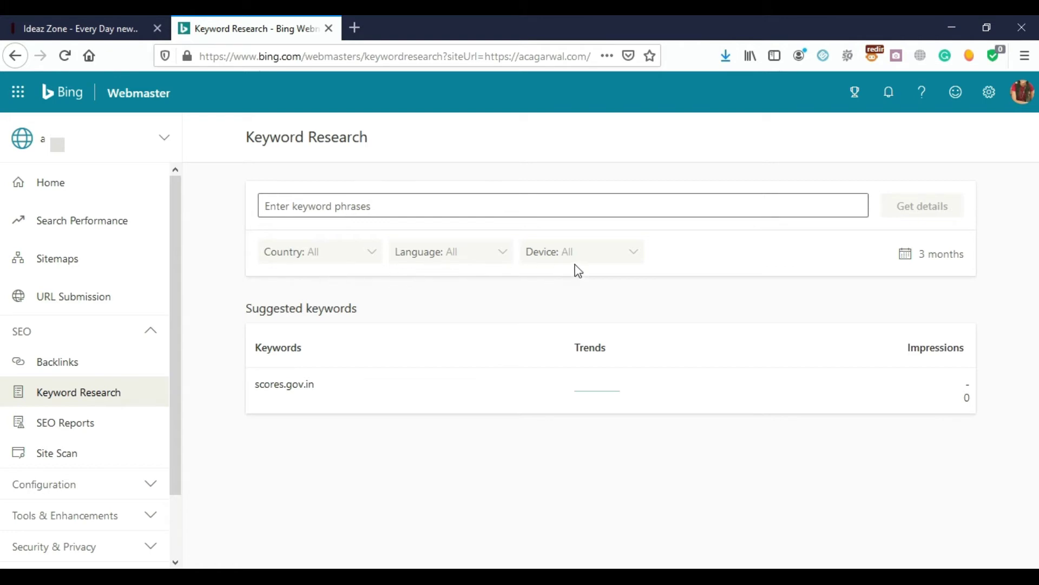
left_click(361, 206)
type("se")
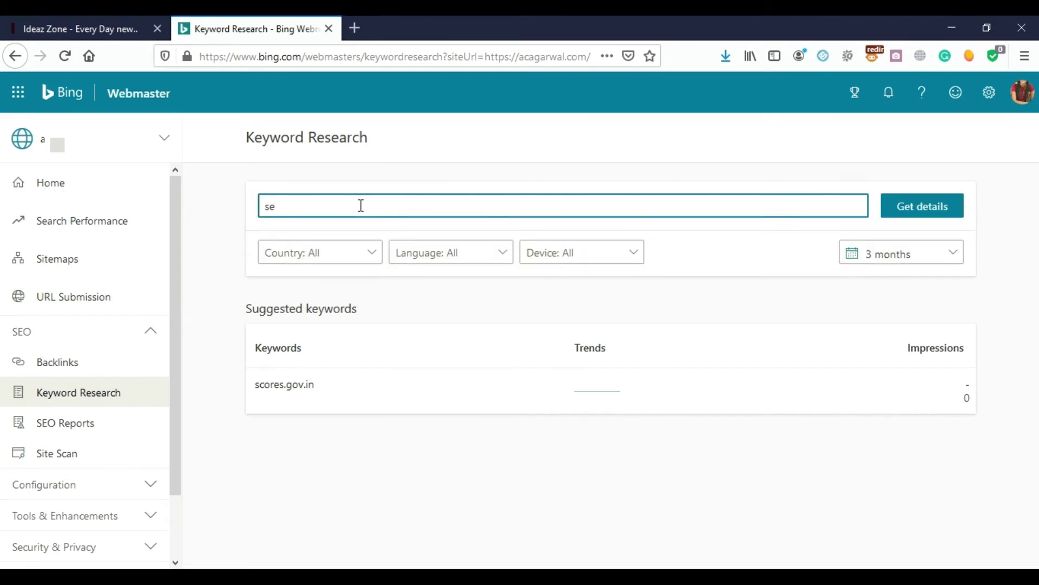
type("o")
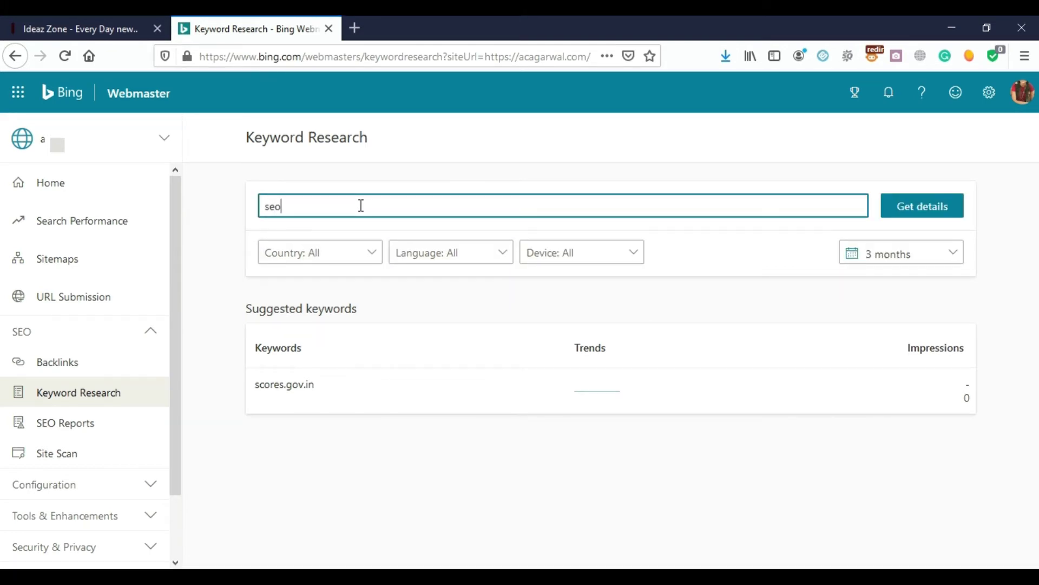
left_click(340, 265)
Set the keyword research language to English (India) and the device to Web
left_click(448, 255)
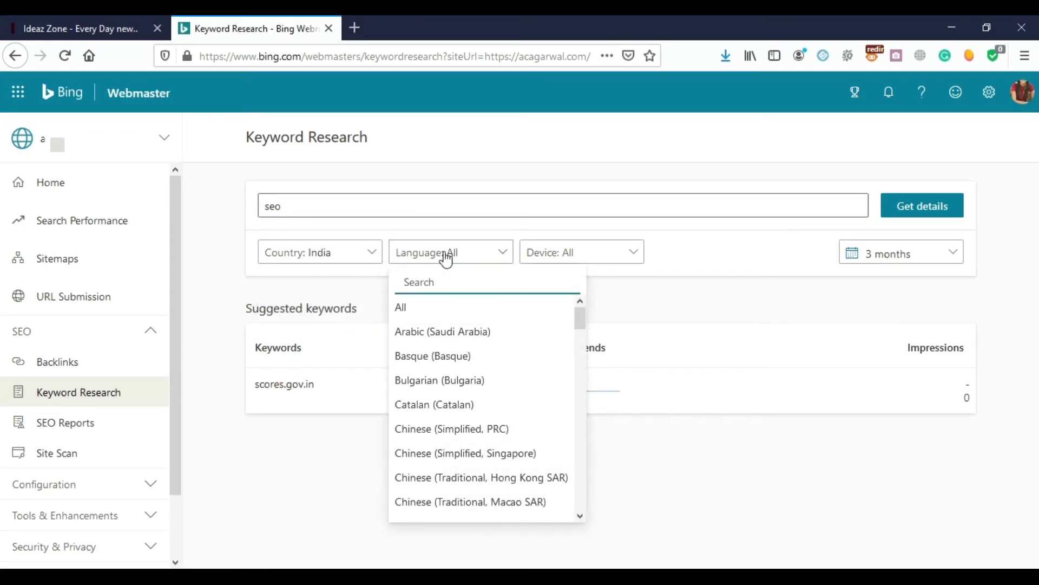
type("eb")
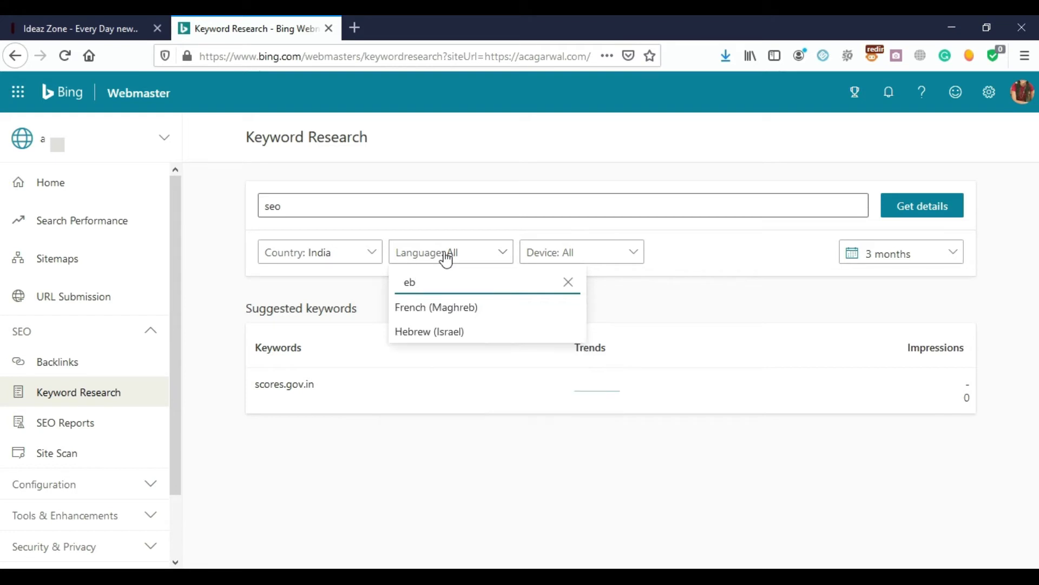
key("BackSpace")
type("ng")
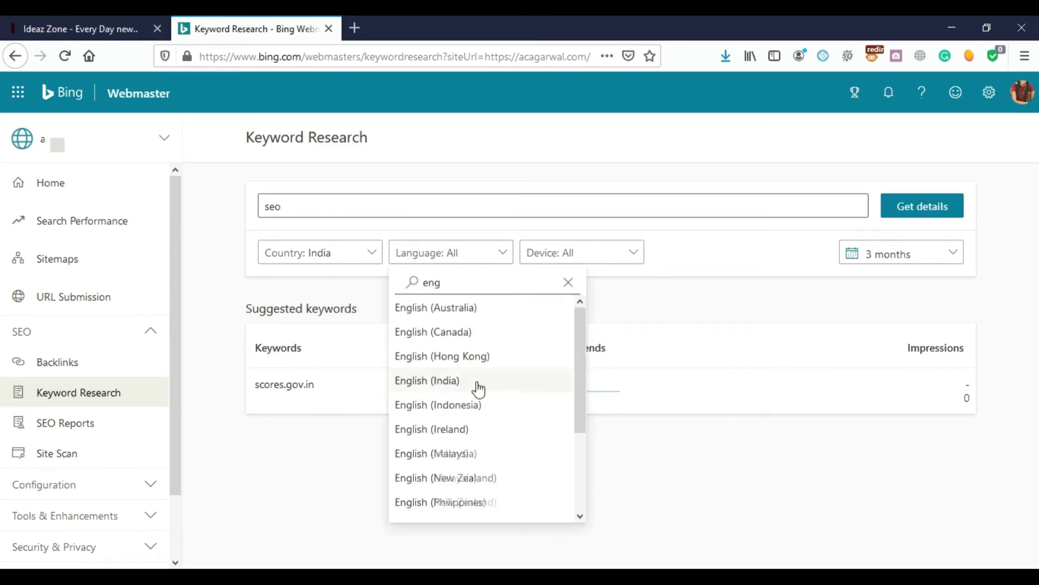
left_click(476, 380)
left_click(598, 257)
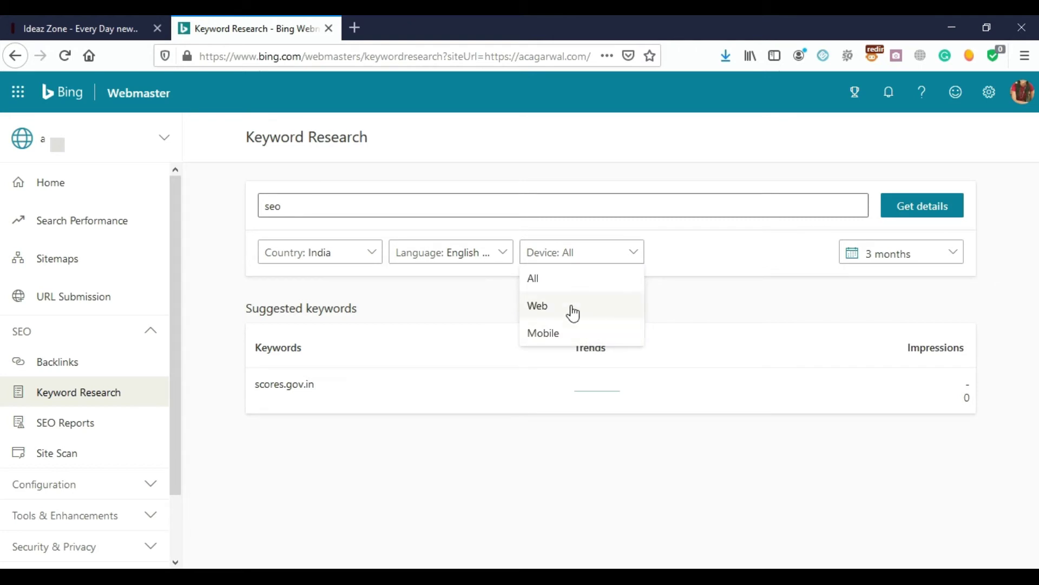
left_click(570, 306)
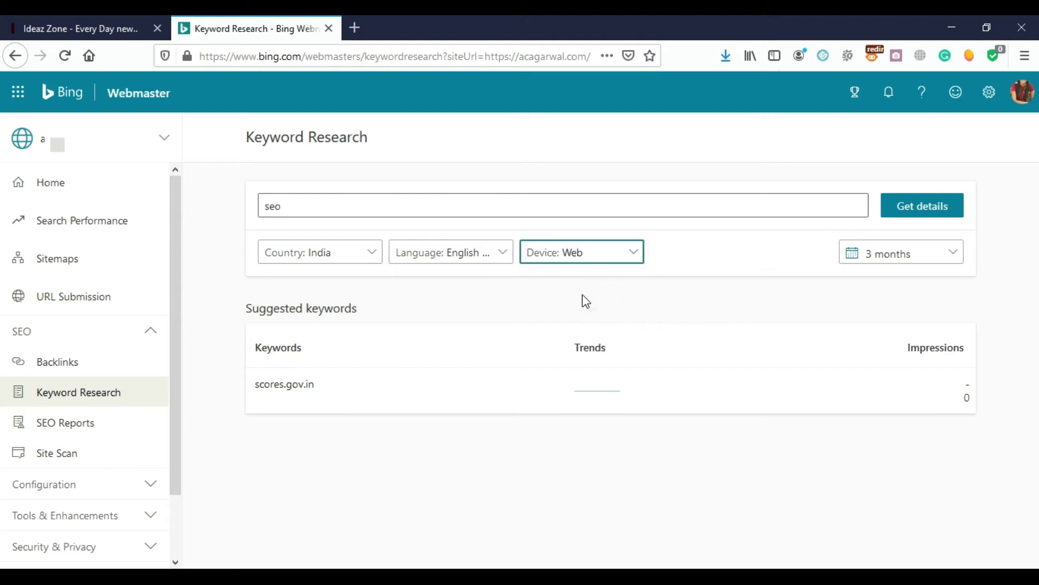
Get the keyword details and look through the impressions chart, global breakdown and related keywords
left_click(927, 211)
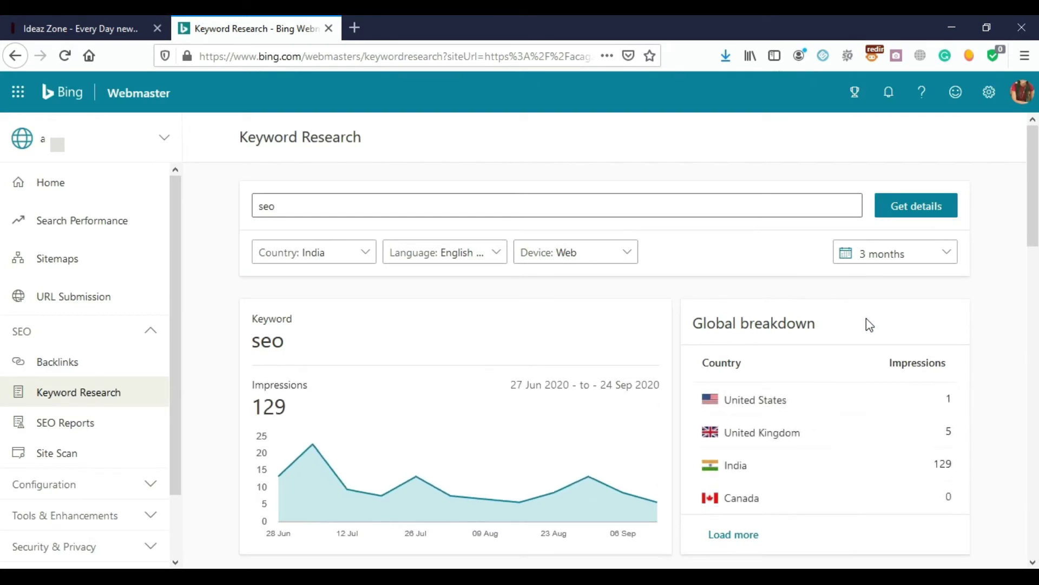
scroll(1034, 269, "down", 5)
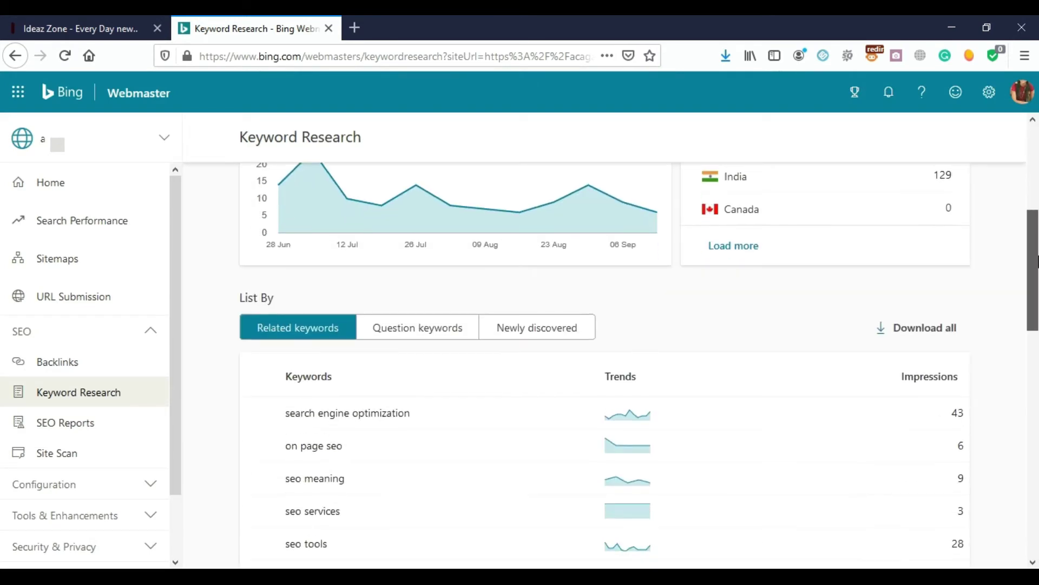
left_click_drag(1037, 269, 1036, 344)
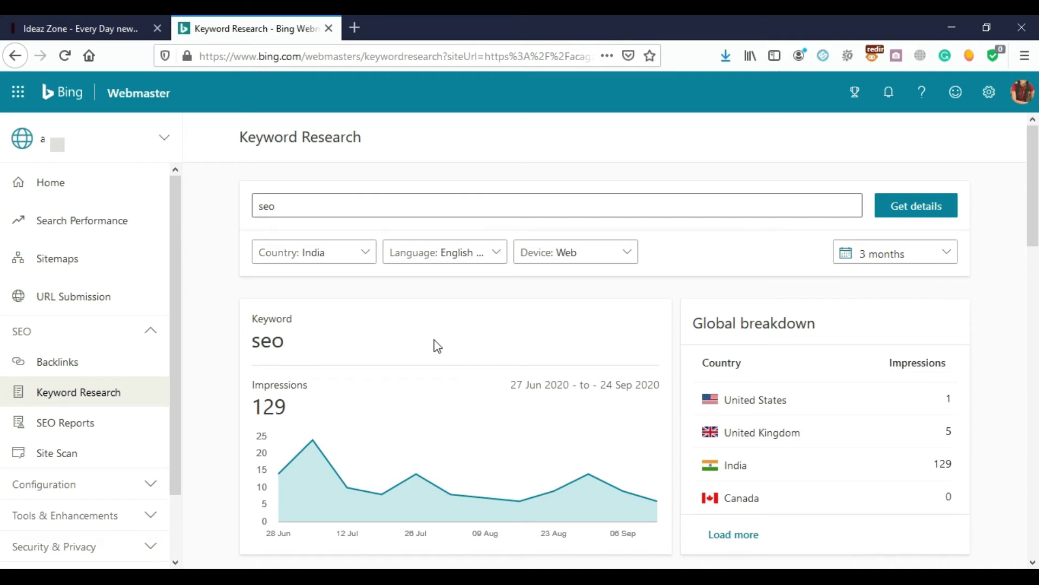
Look through the SEO Reports error details for all severities, and view the Site Scan page
left_click(65, 427)
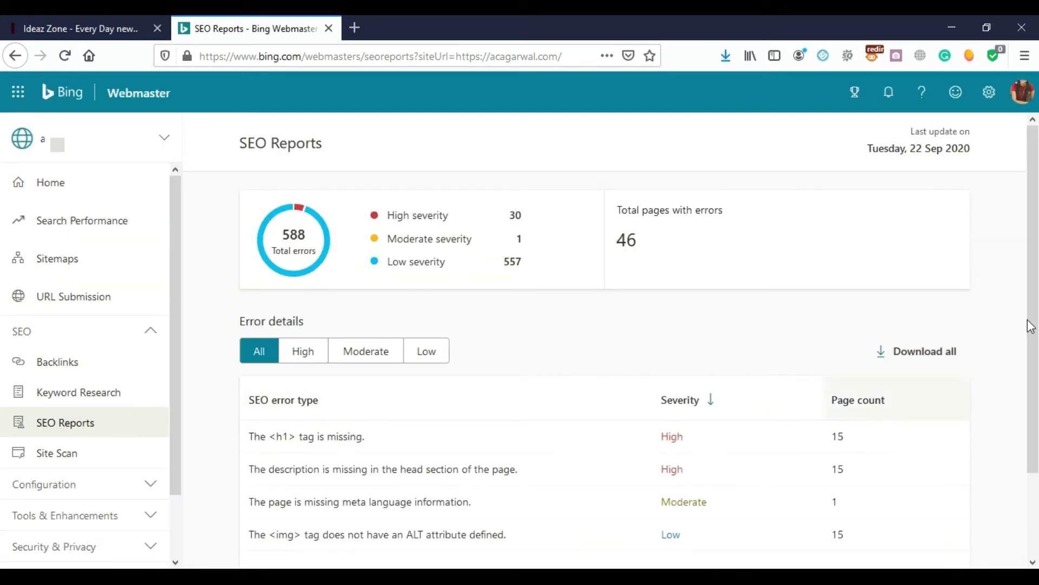
scroll(916, 384, "down", 2)
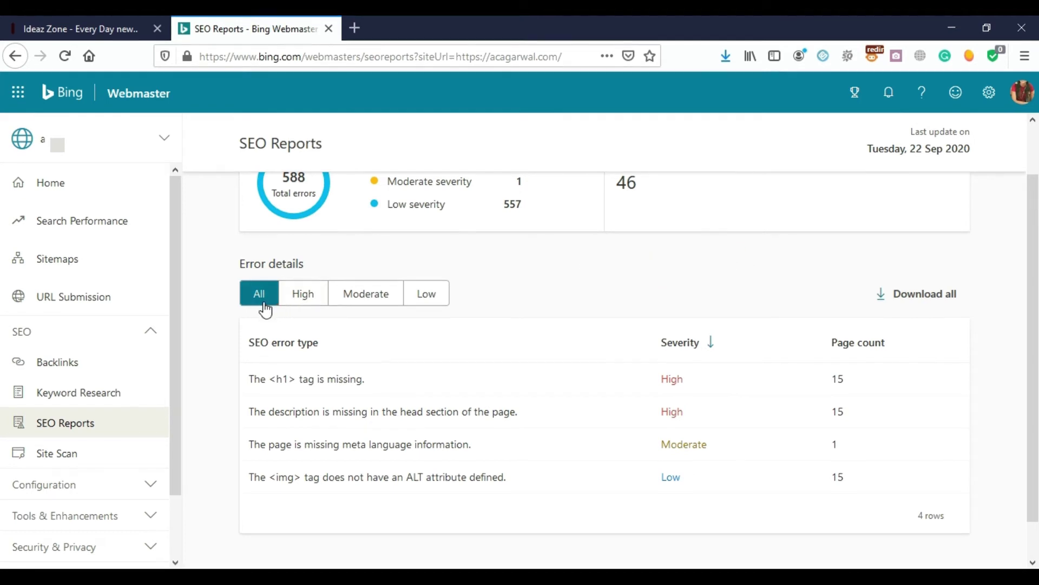
scroll(260, 295, "up", 2)
left_click(262, 362)
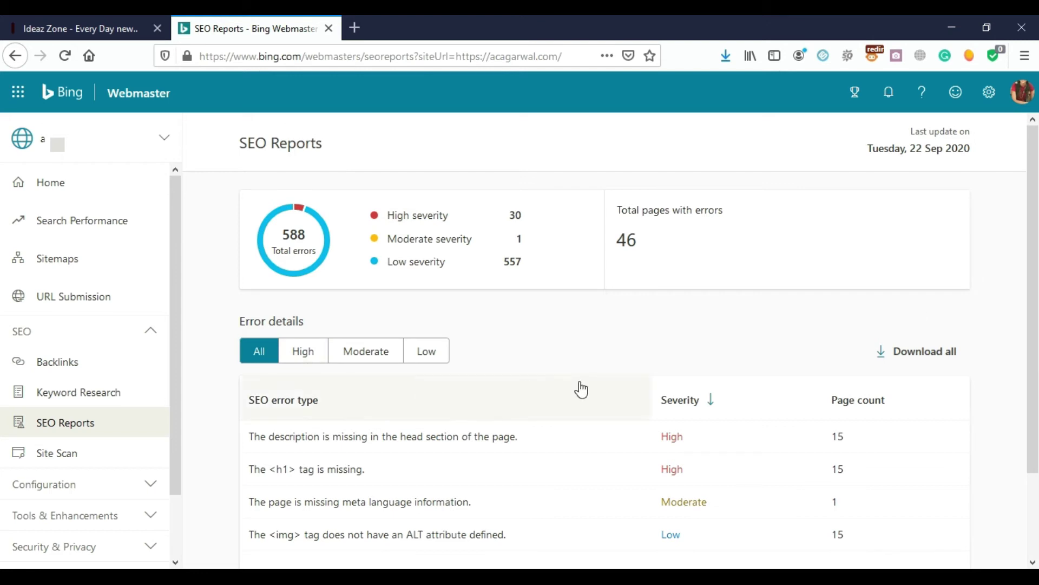
scroll(590, 400, "down", 3)
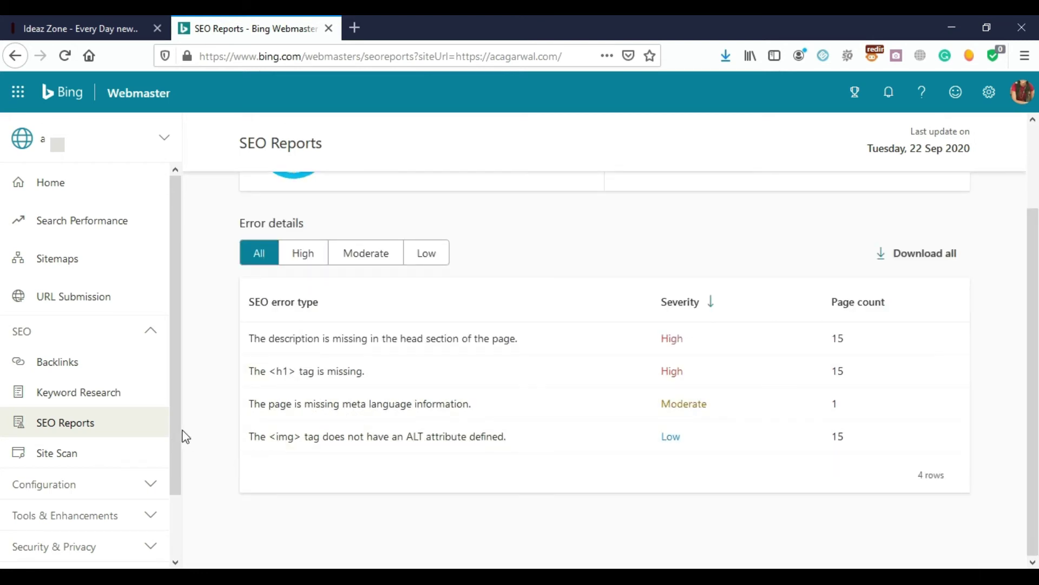
scroll(174, 423, "down", 1)
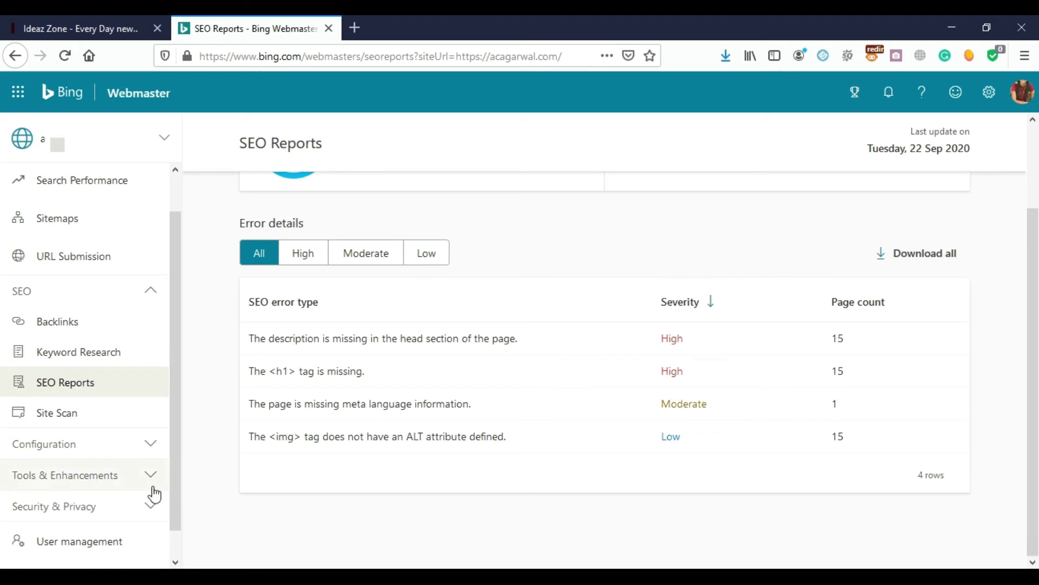
left_click(65, 423)
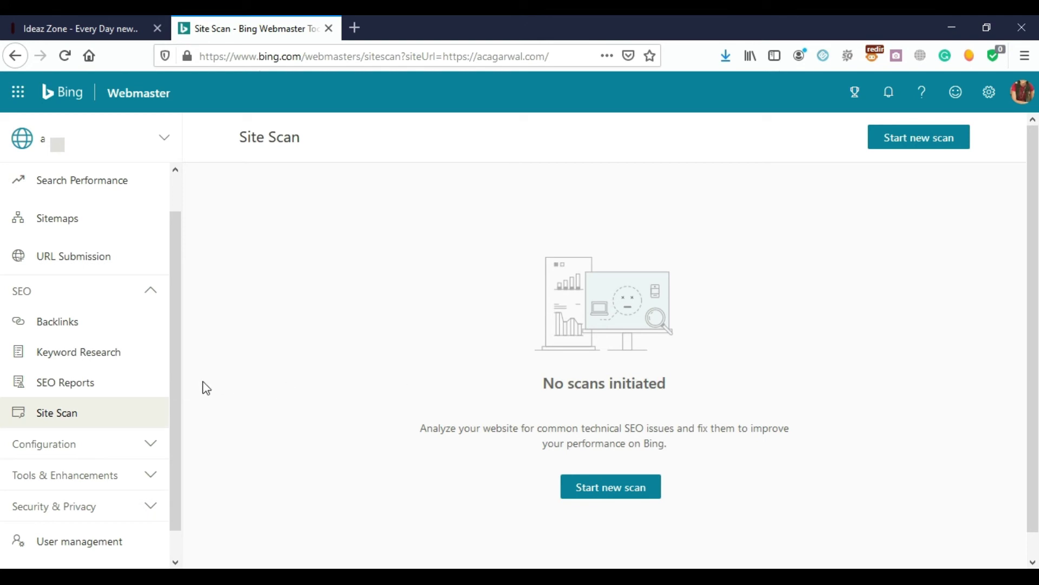
Open Crawl Control in the Configuration section and view the time zone choices, leaving System default selected
scroll(179, 401, "down", 1)
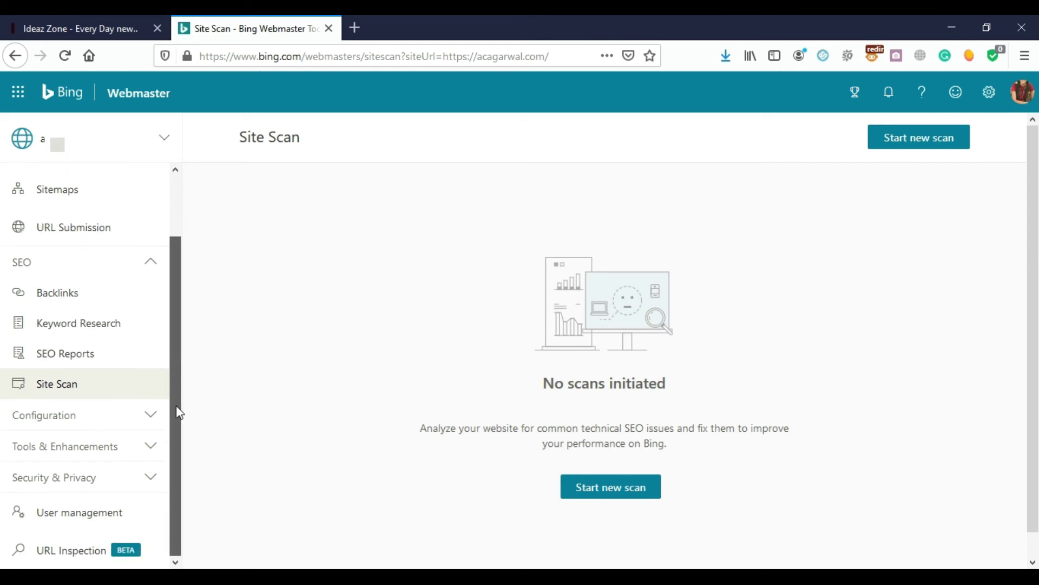
left_click(149, 419)
left_click(107, 455)
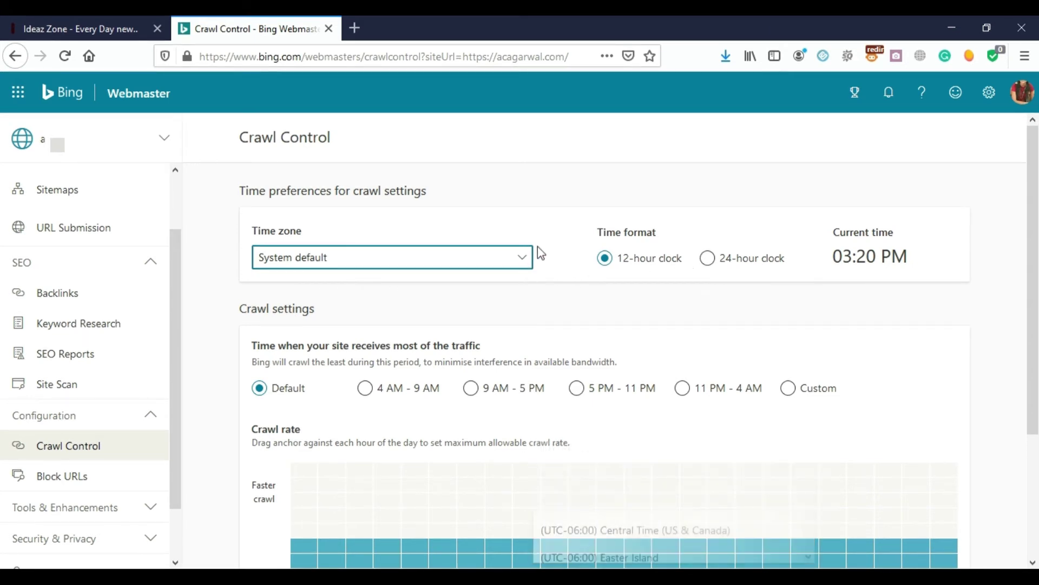
left_click(523, 260)
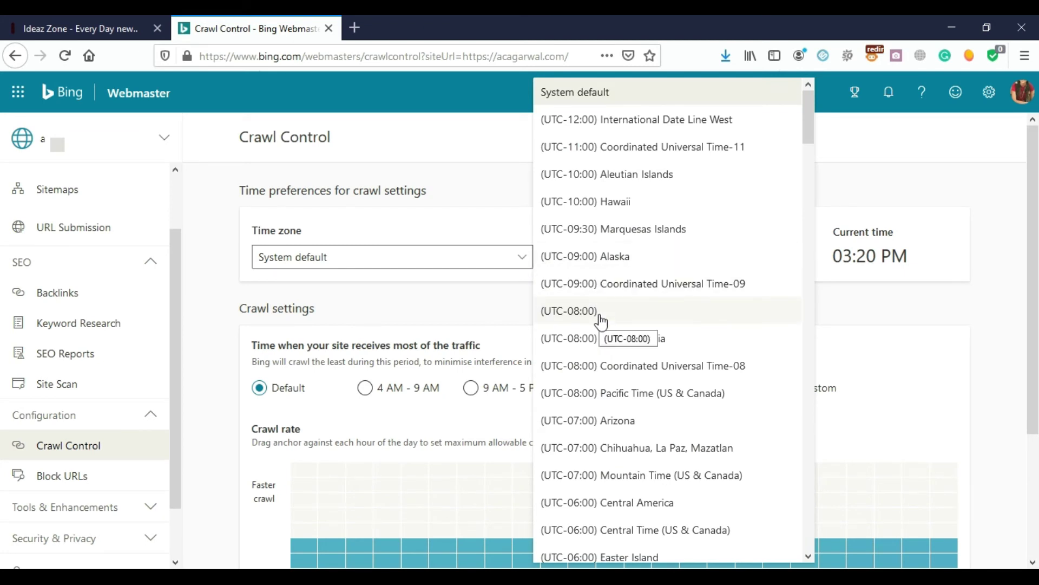
left_click(515, 221)
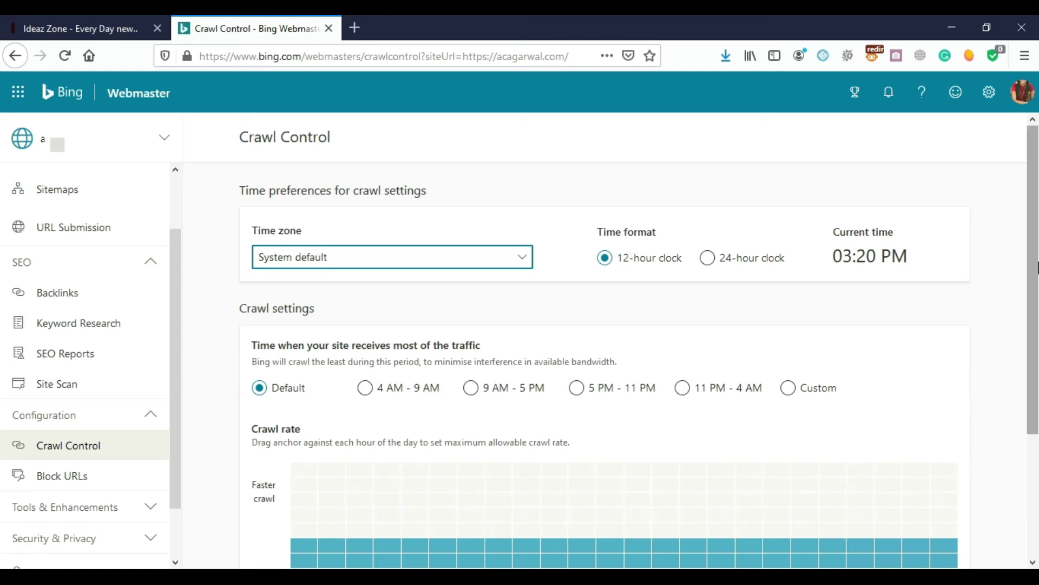
Preview the crawl rate pattern for the busiest-traffic periods 4 AM - 9 AM, 9 AM - 5 PM and 5 PM - 11 PM
scroll(1034, 323, "down", 1)
scroll(1036, 324, "down", 1)
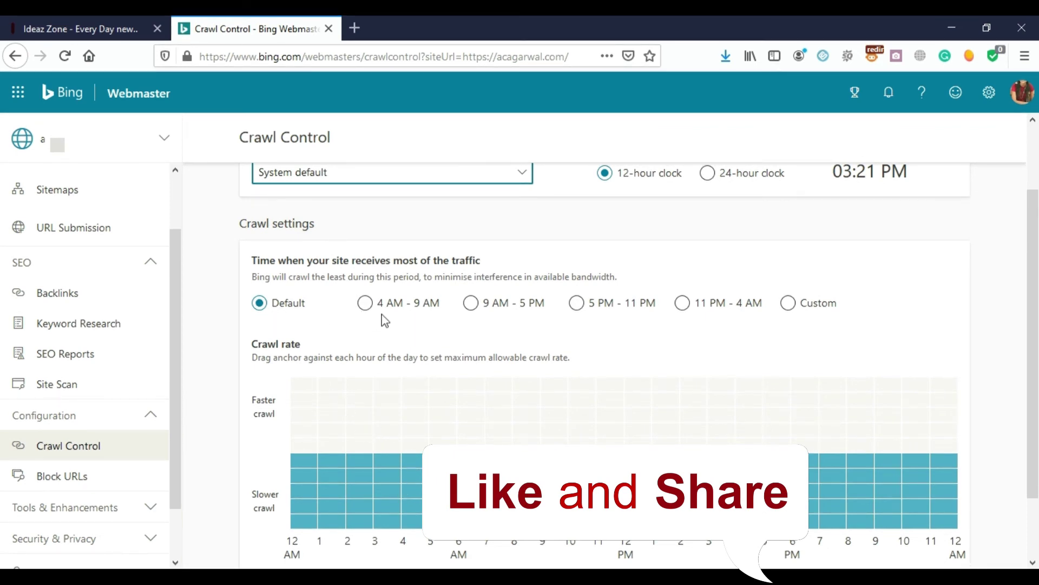
left_click(365, 304)
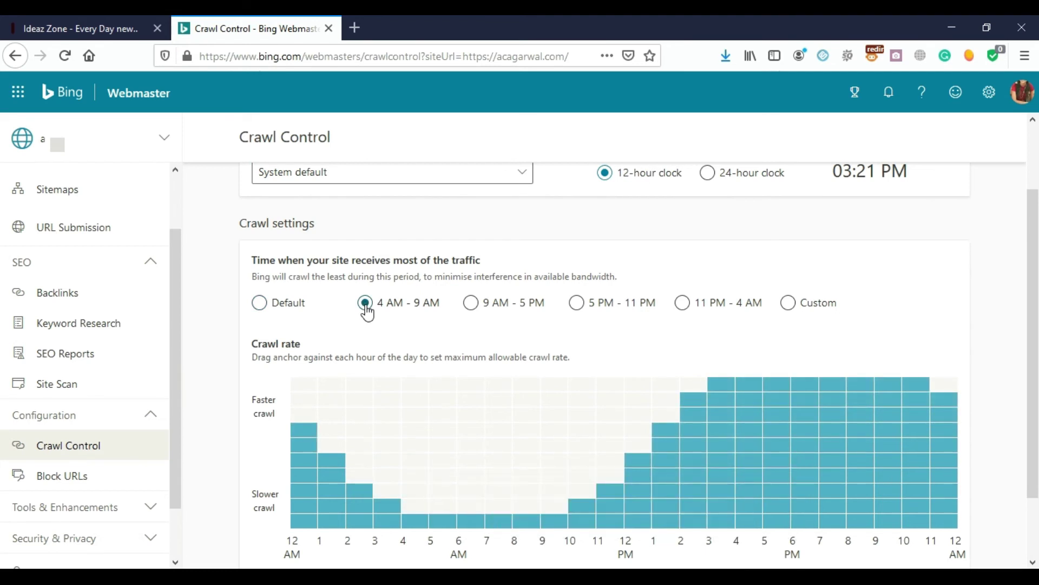
scroll(367, 313, "down", 2)
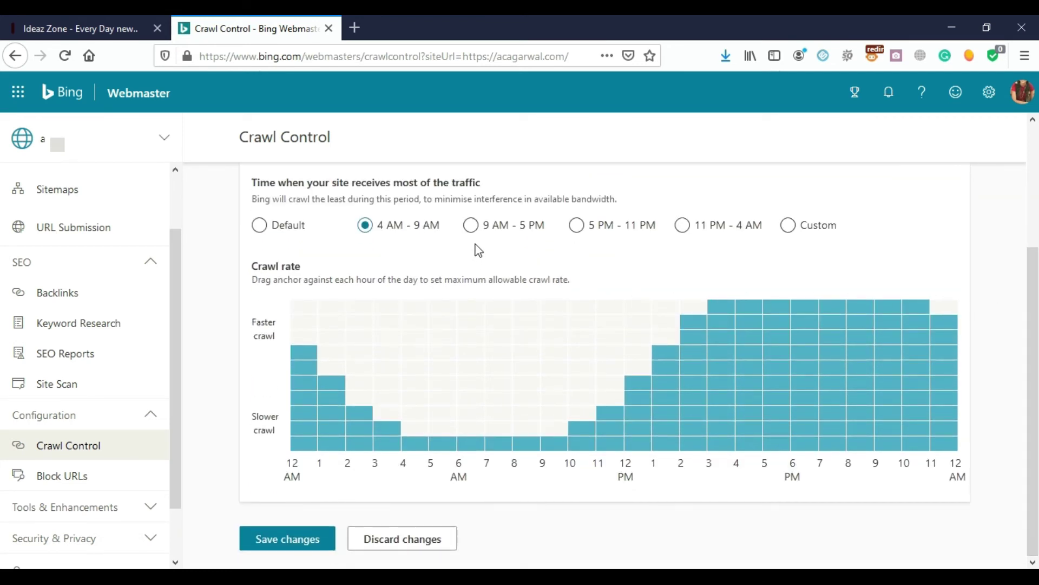
left_click(476, 231)
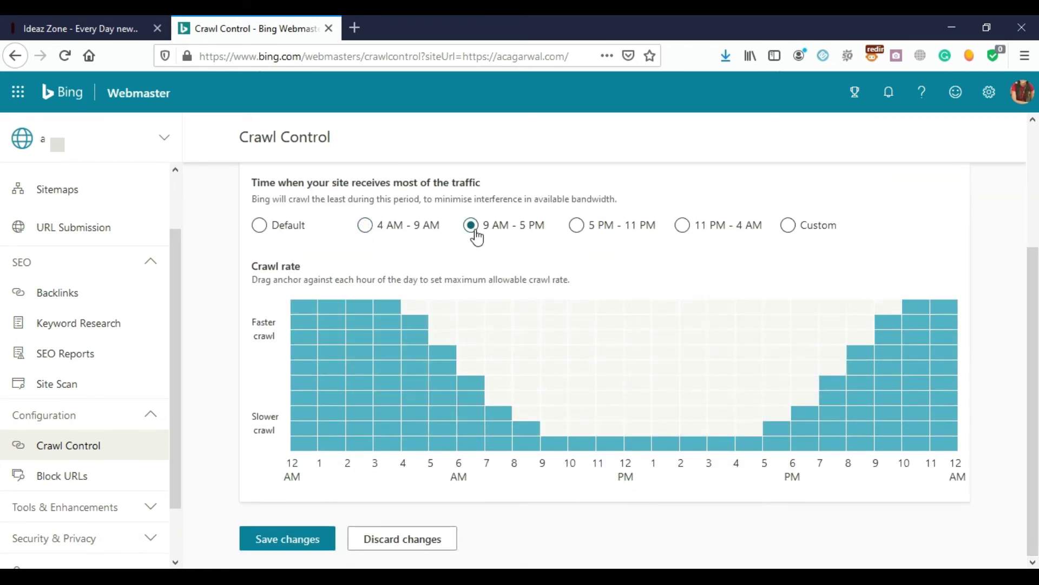
key("Right")
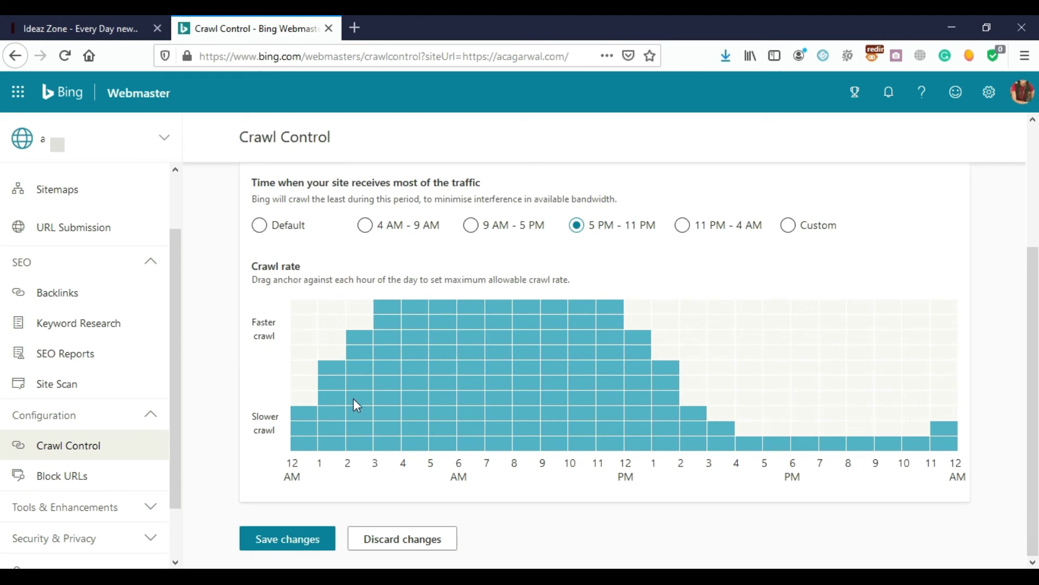
View the Block URLs page and its form for adding a URL to block, and close the form without entering anything
left_click(60, 476)
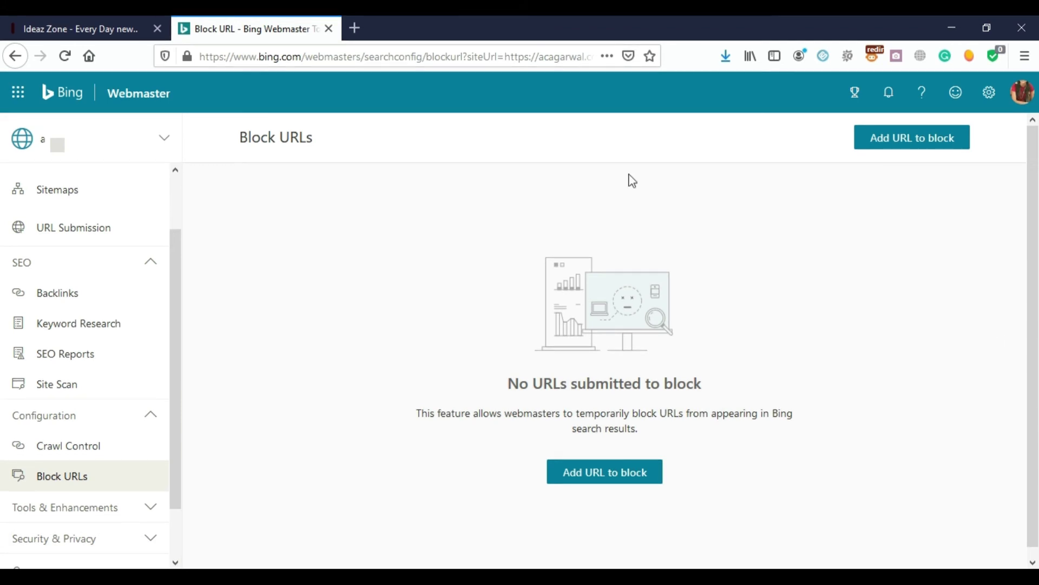
left_click(908, 144)
left_click(712, 293)
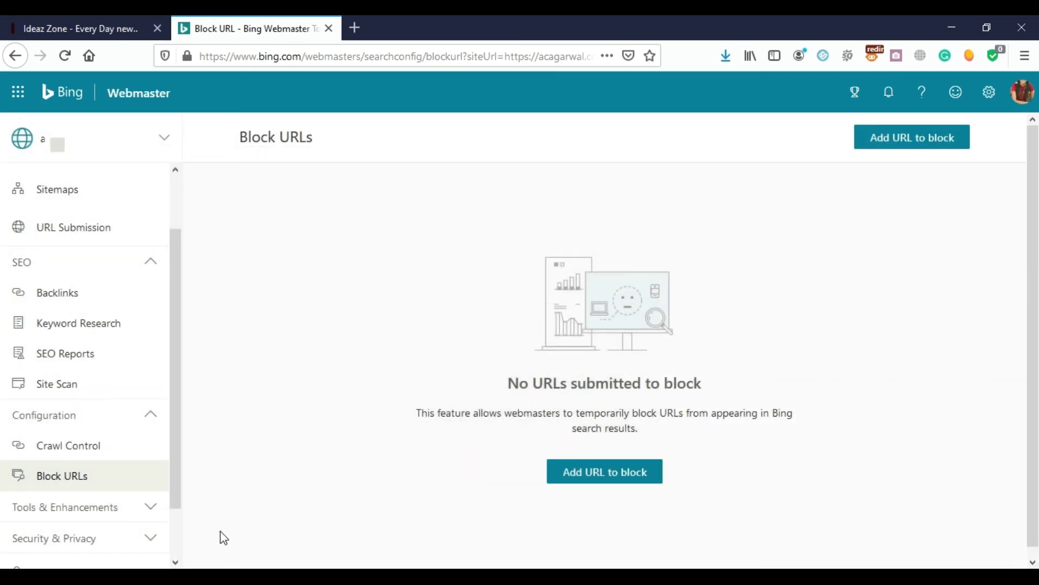
View the Robots.txt Tester and Verify Bingbot pages in the Tools & Enhancements section
left_click(99, 509)
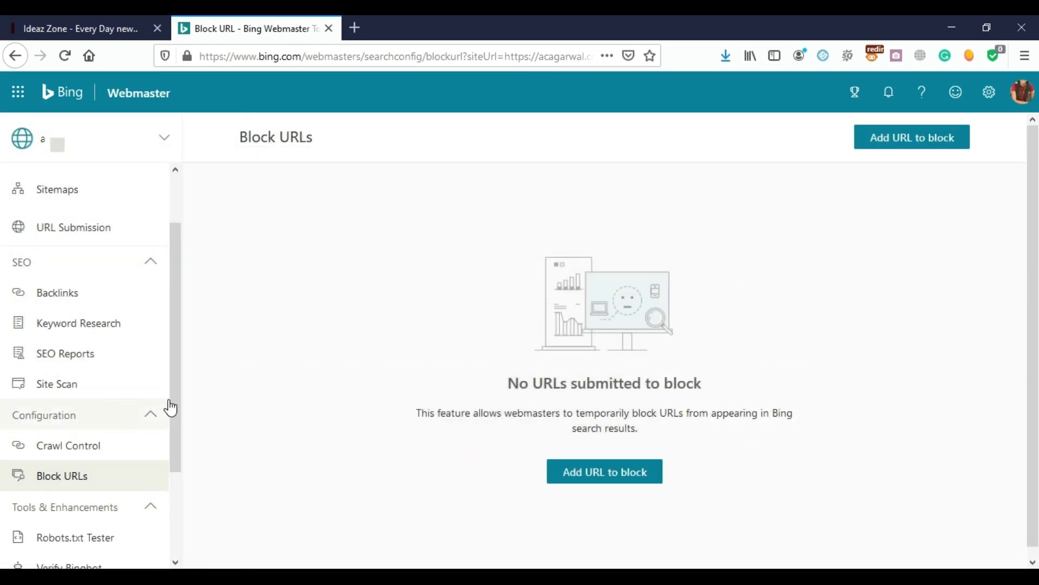
left_click_drag(179, 401, 186, 496)
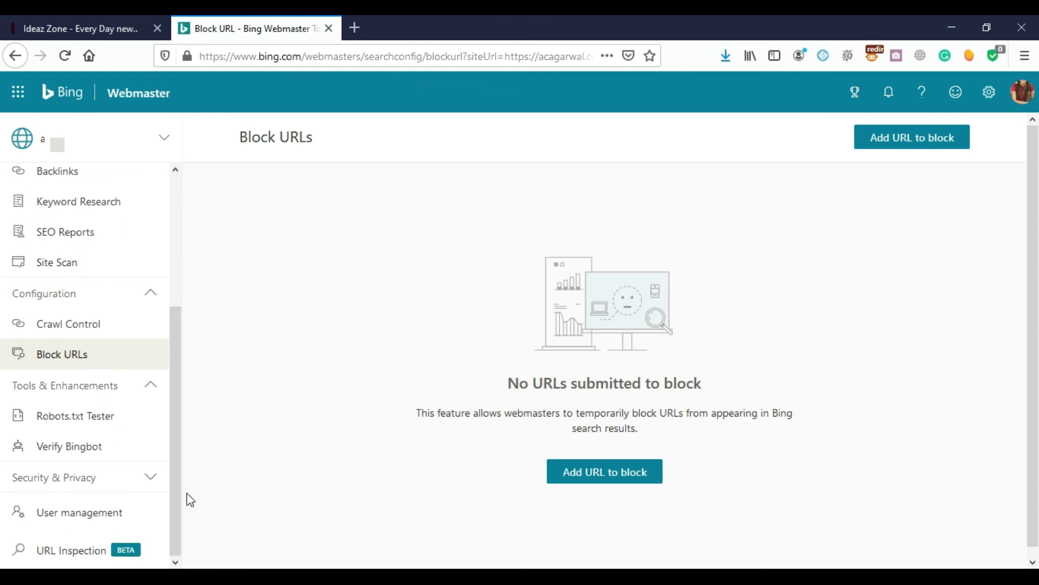
left_click(100, 425)
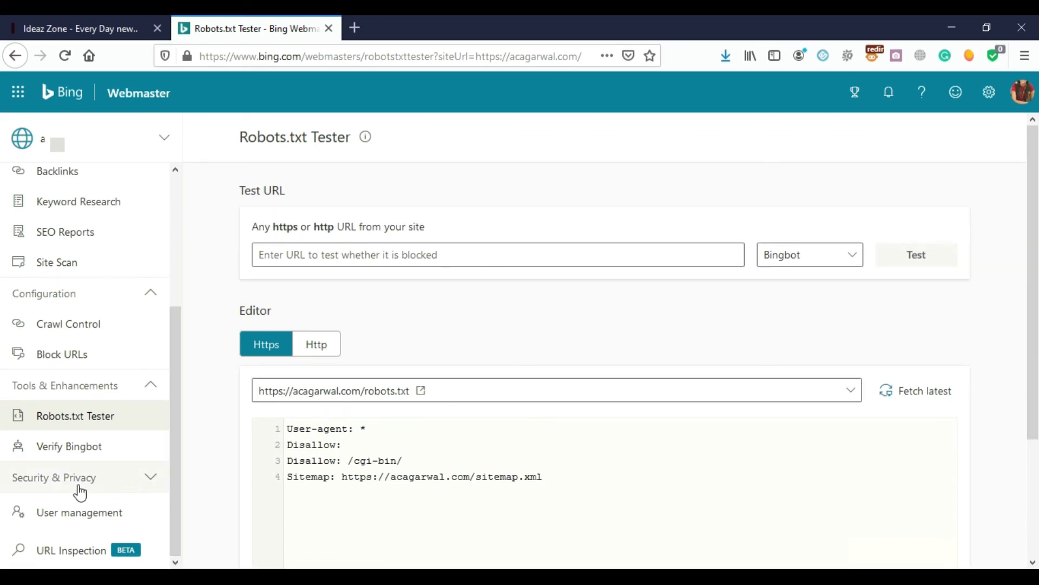
left_click(82, 453)
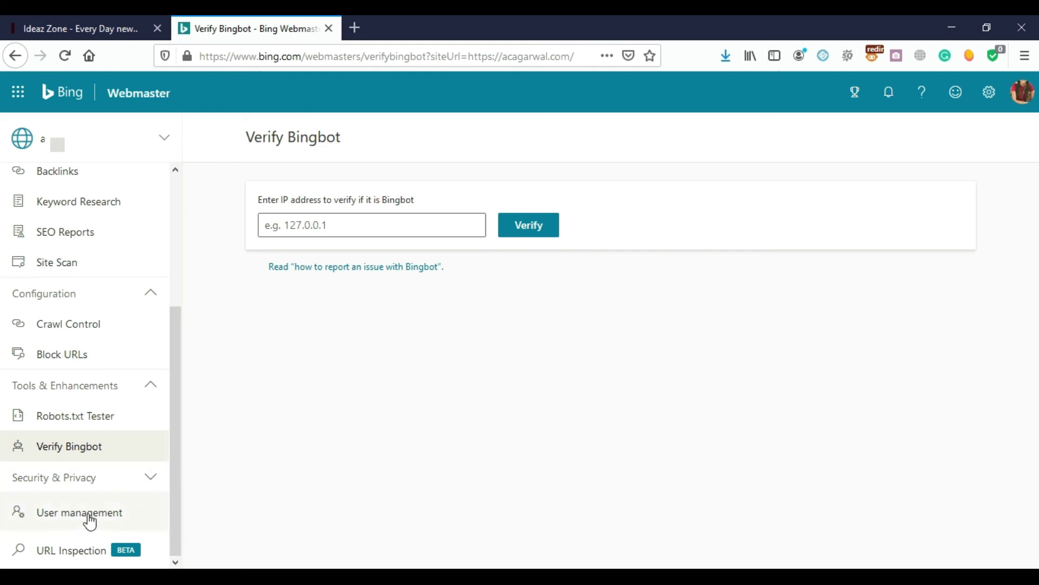
Open Copyright Removal Notices in the Security & Privacy section and read the page
left_click(148, 477)
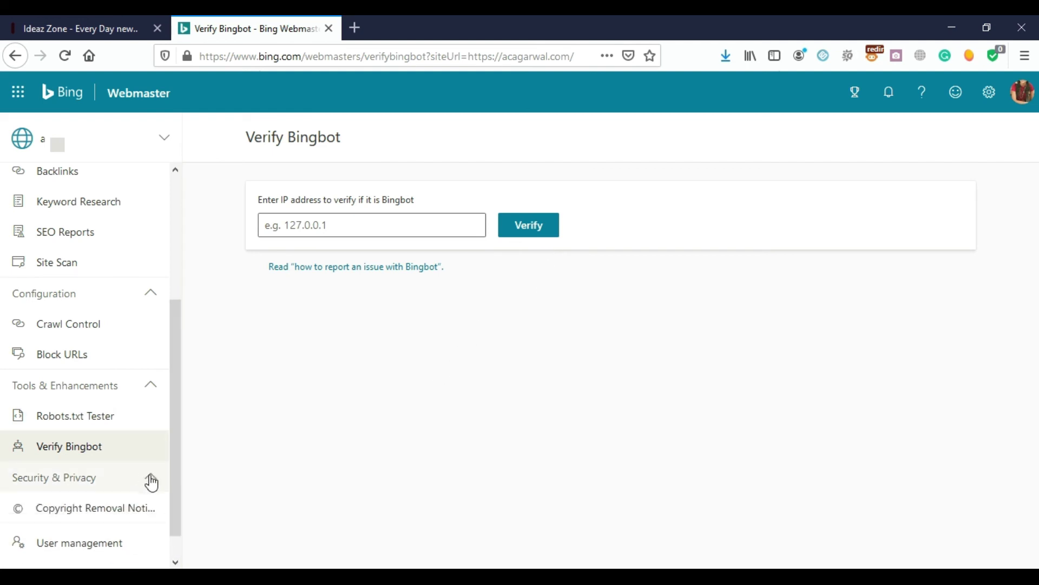
scroll(182, 473, "down", 1)
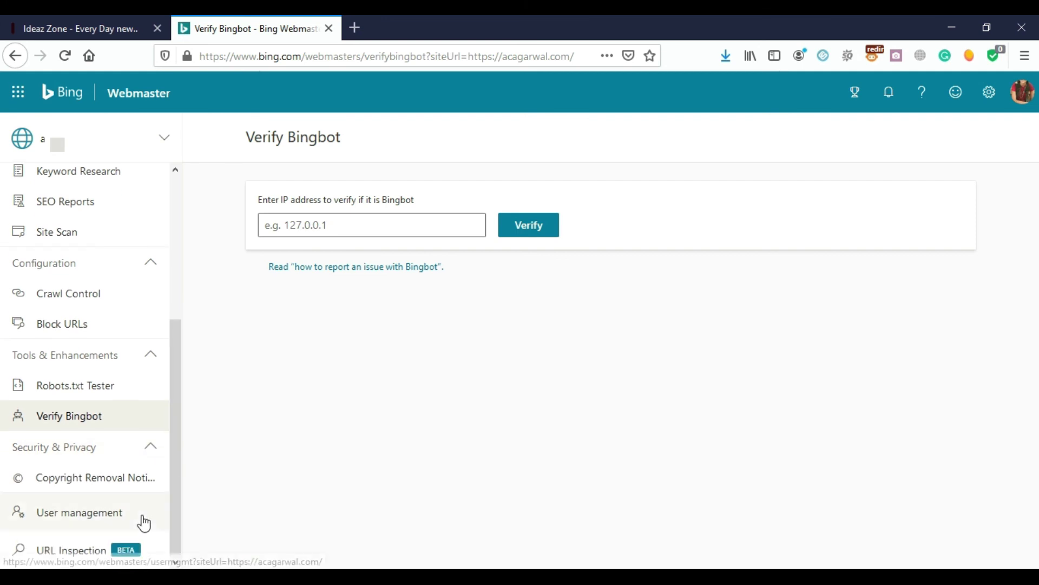
left_click(106, 480)
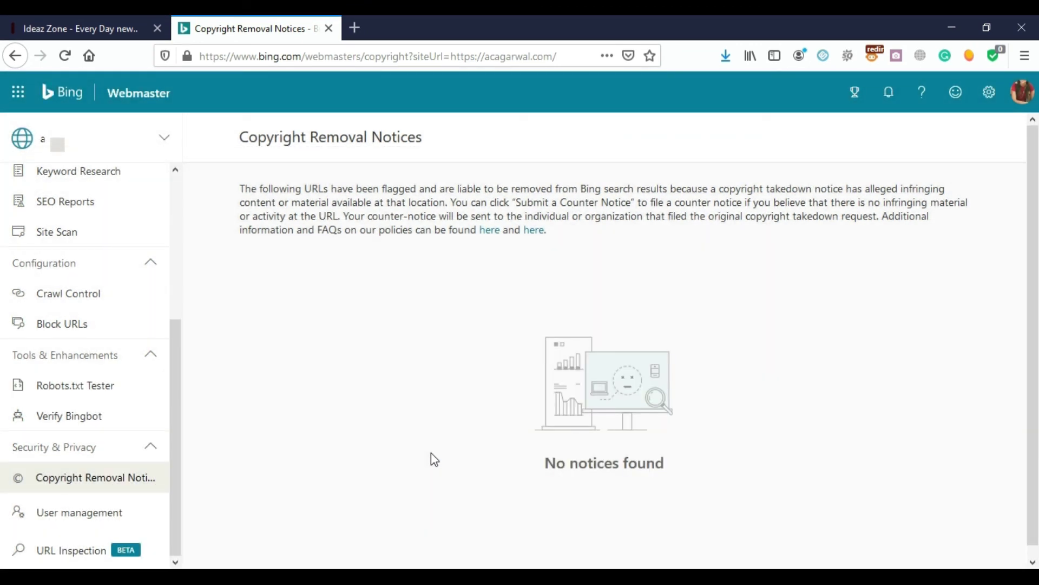
scroll(989, 227, "down", 1)
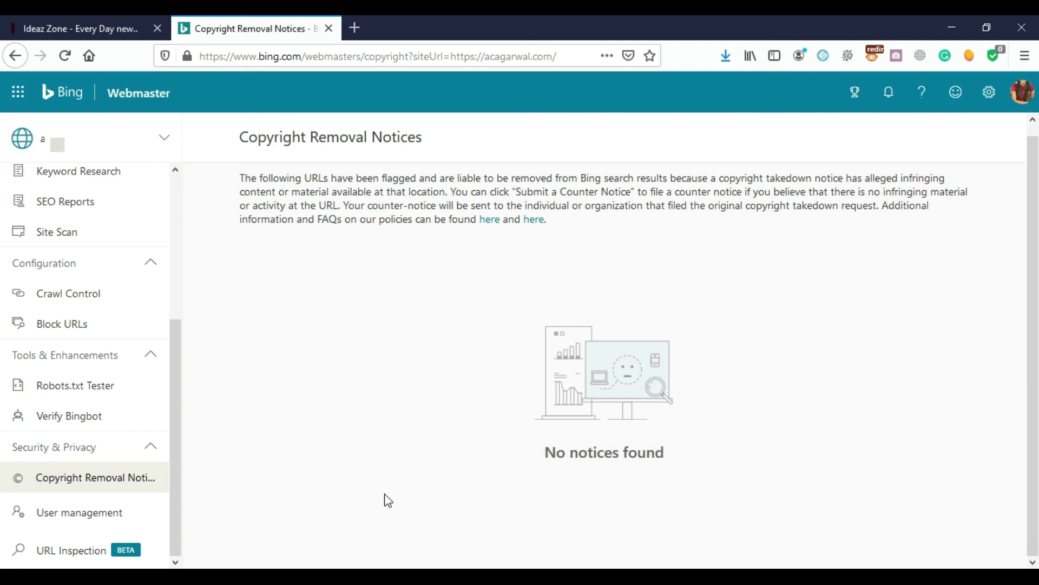
View the site ownership and permissions under User management, and open the URL Inspection page
left_click(73, 519)
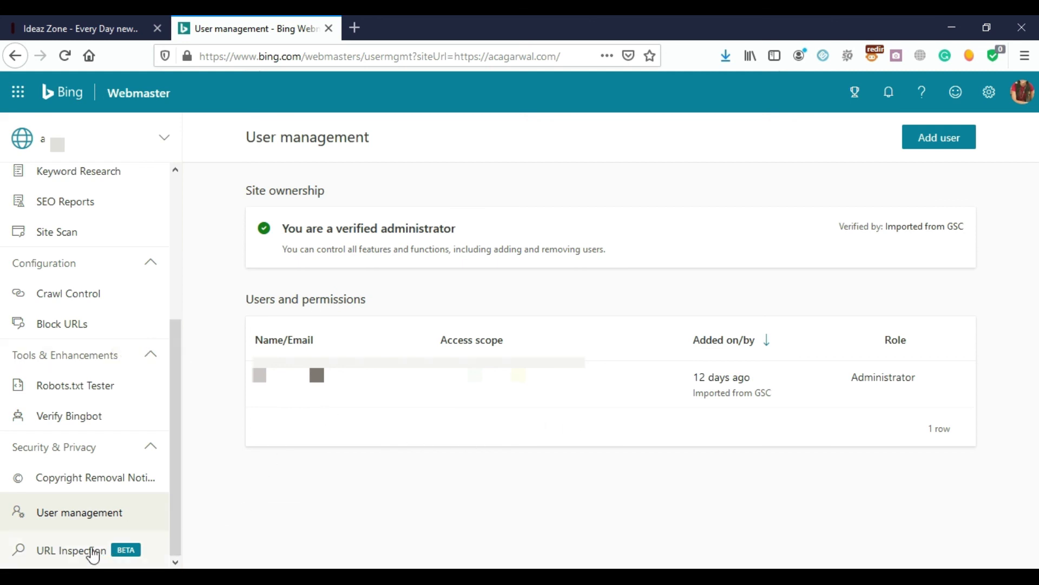
left_click(75, 551)
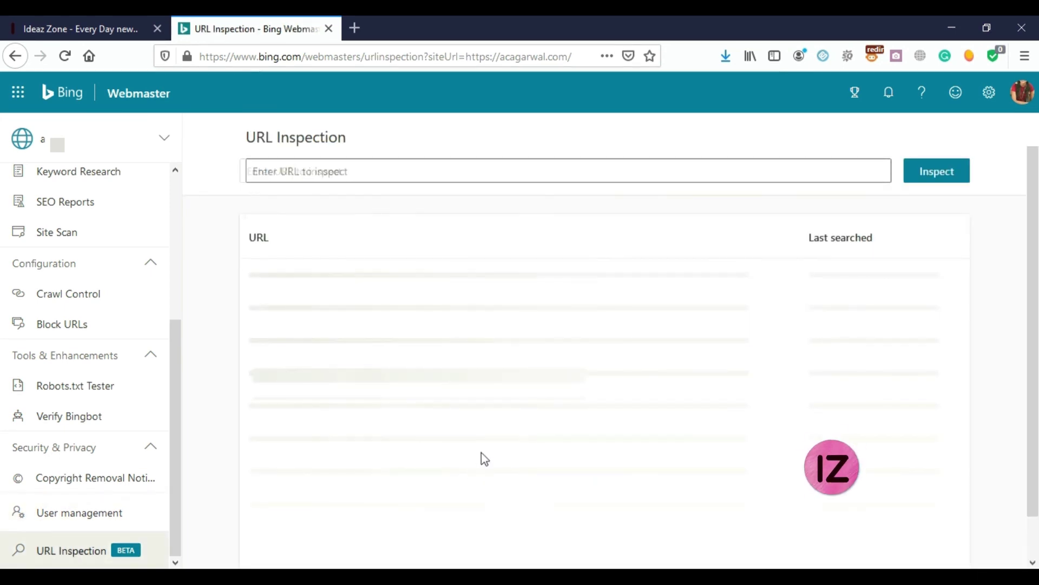